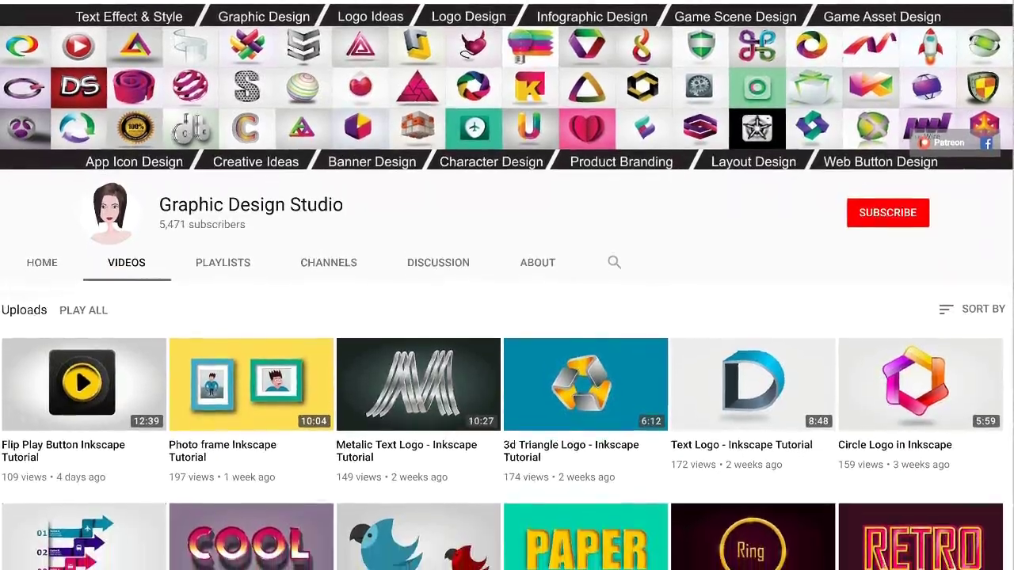
Scroll down the Graphic Design Studio Videos tab to reveal its older Inkscape tutorials
scroll(507, 317, "down", 1)
scroll(507, 317, "down", 1)
scroll(507, 317, "down", 1)
scroll(508, 317, "down", 2)
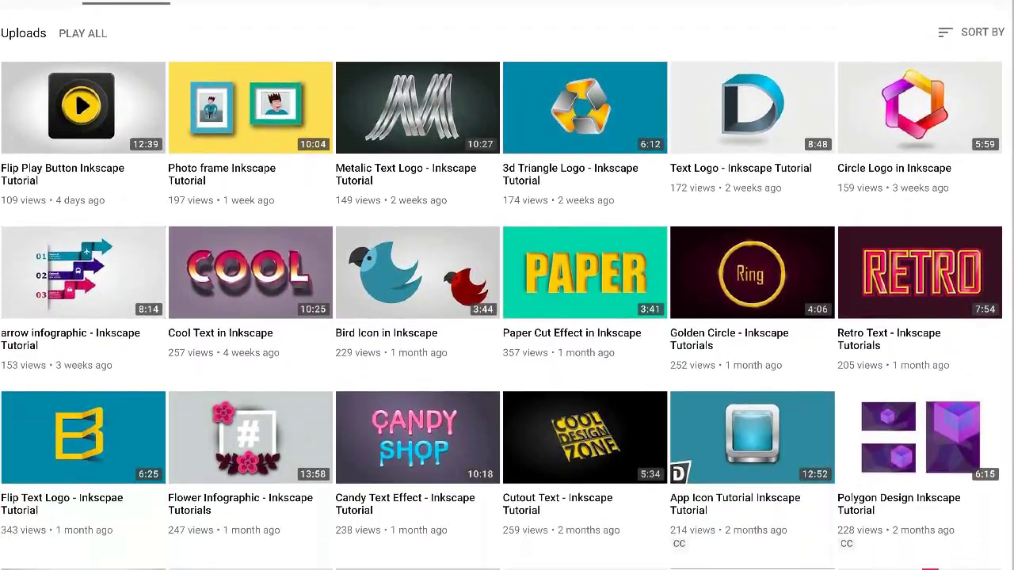
scroll(507, 317, "down", 2)
scroll(507, 317, "down", 2)
scroll(507, 317, "down", 2)
scroll(507, 317, "down", 1)
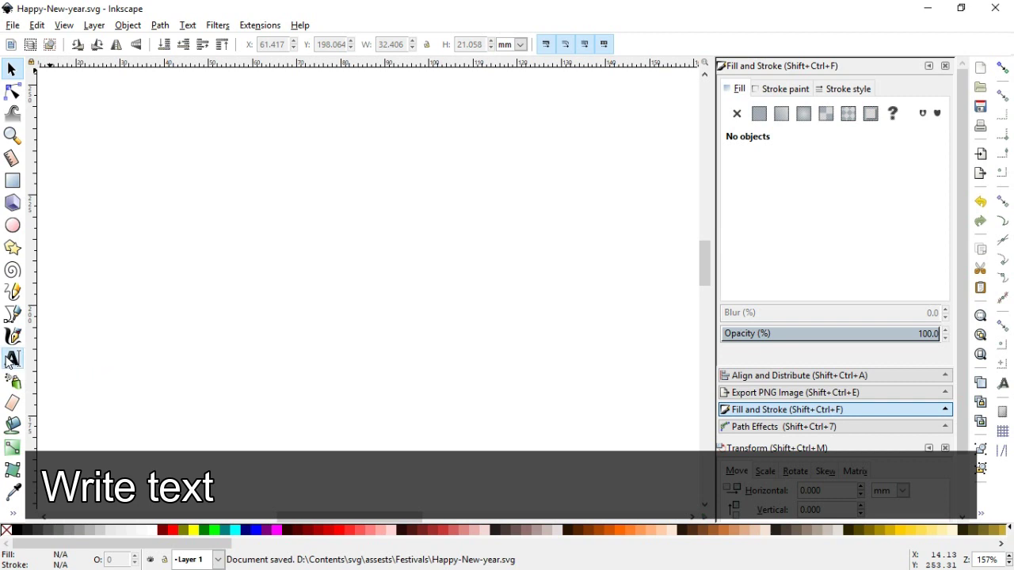
Type 'Happy New Year' on separate lines with the Text tool
left_click(12, 359)
left_click(197, 248)
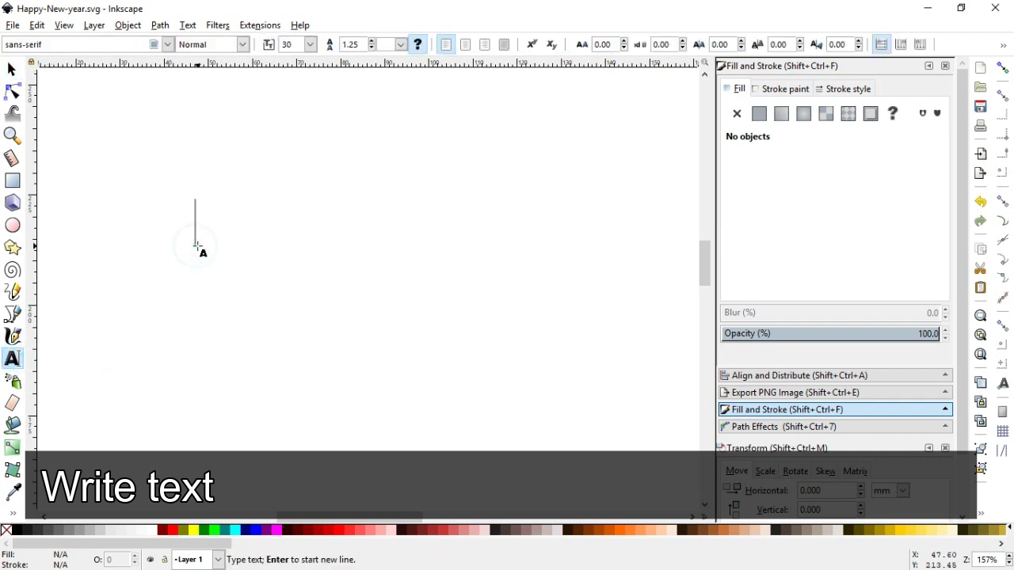
type("Happy ")
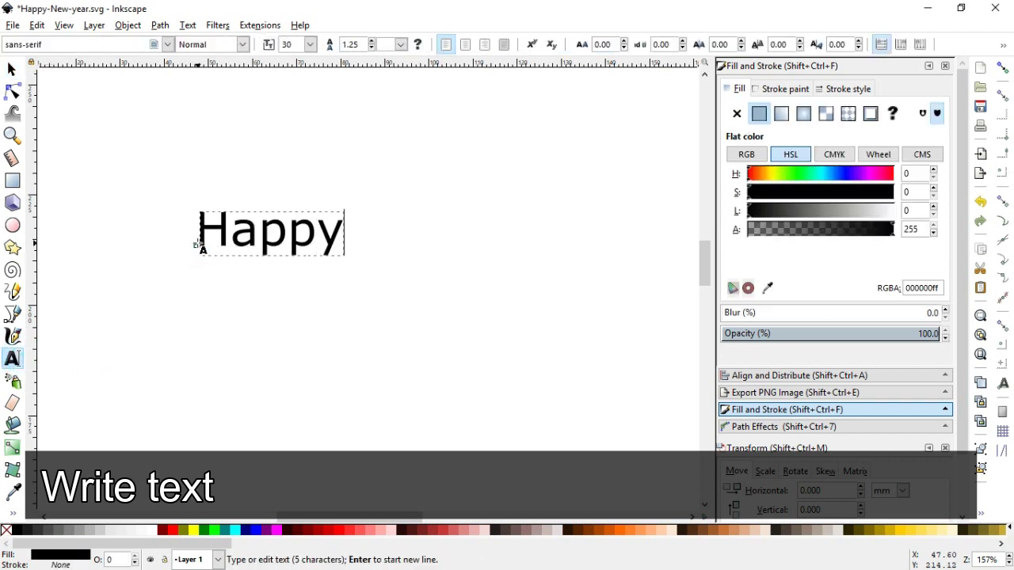
type("New")
key("Return")
type("Year")
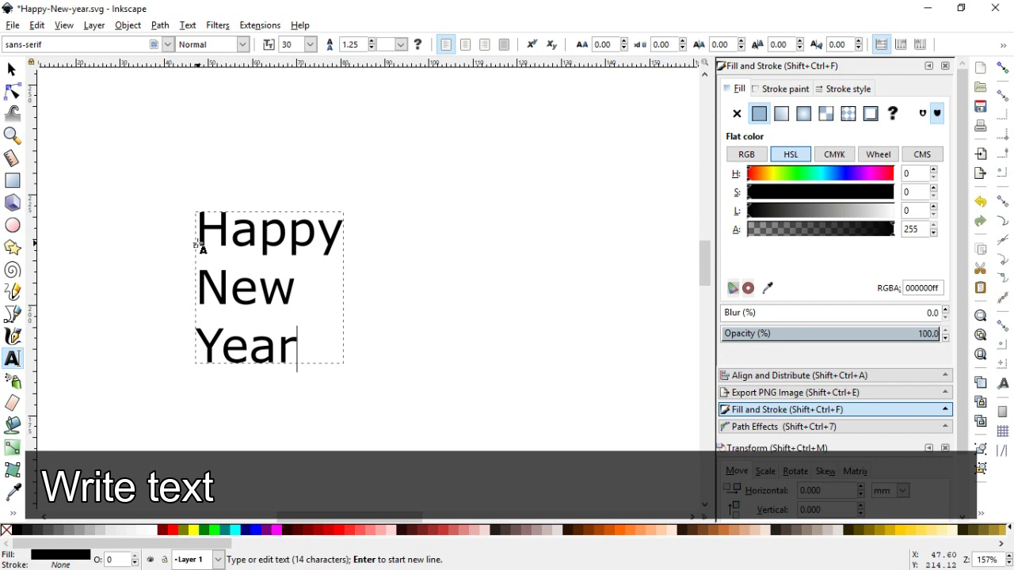
Set all the text to the Impact font and centre-align the lines
key("ctrl+a")
left_click(8, 46)
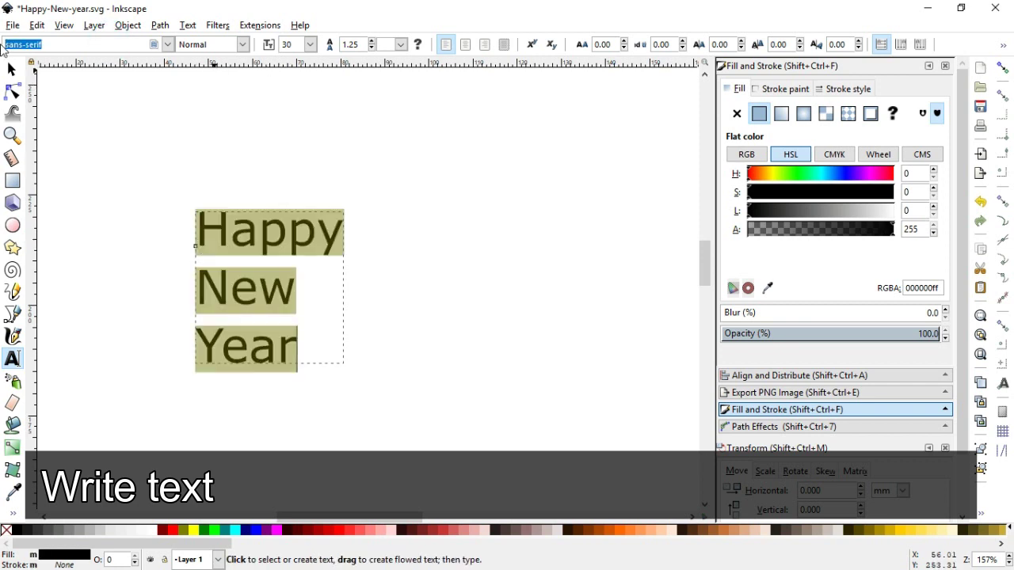
type("Impact")
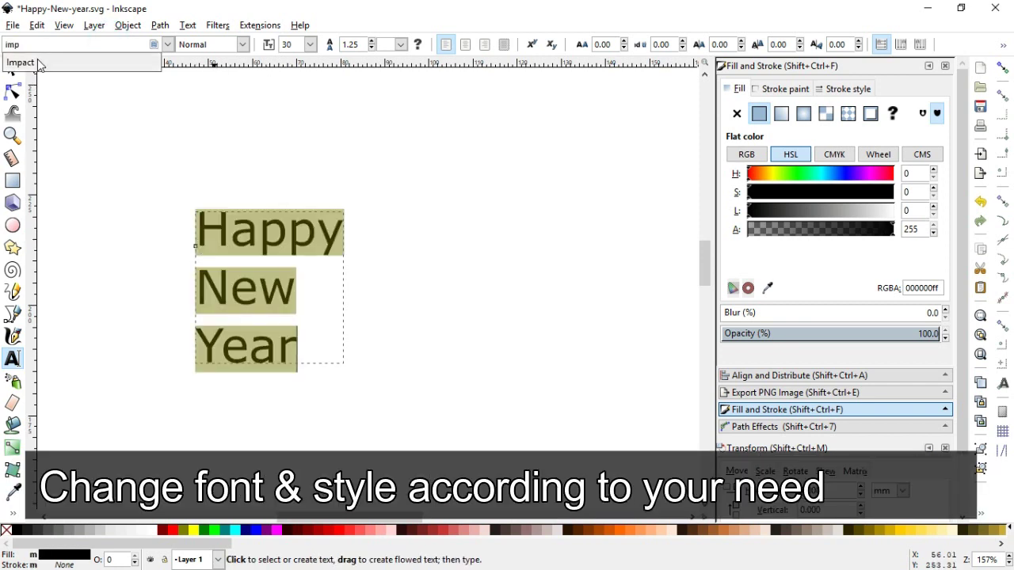
key("Return")
left_click(465, 45)
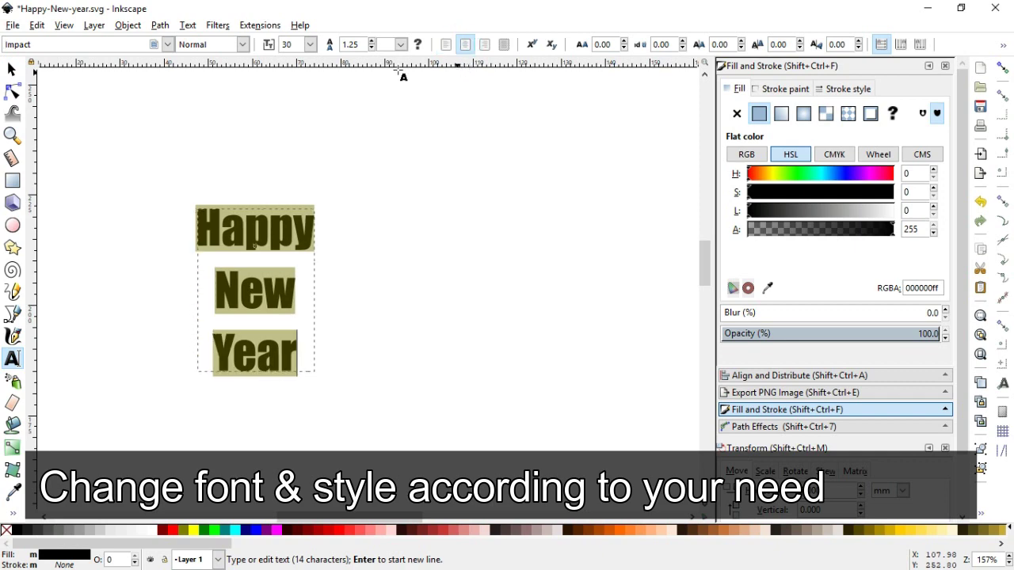
left_click(12, 69)
left_click(160, 25)
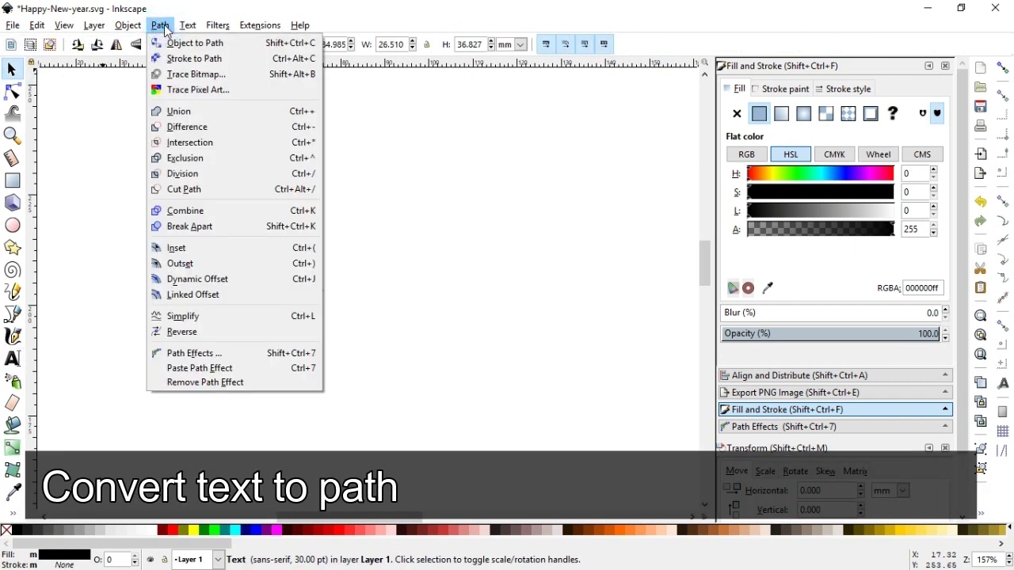
Convert the text to paths and ungroup it into separate letters
left_click(257, 51)
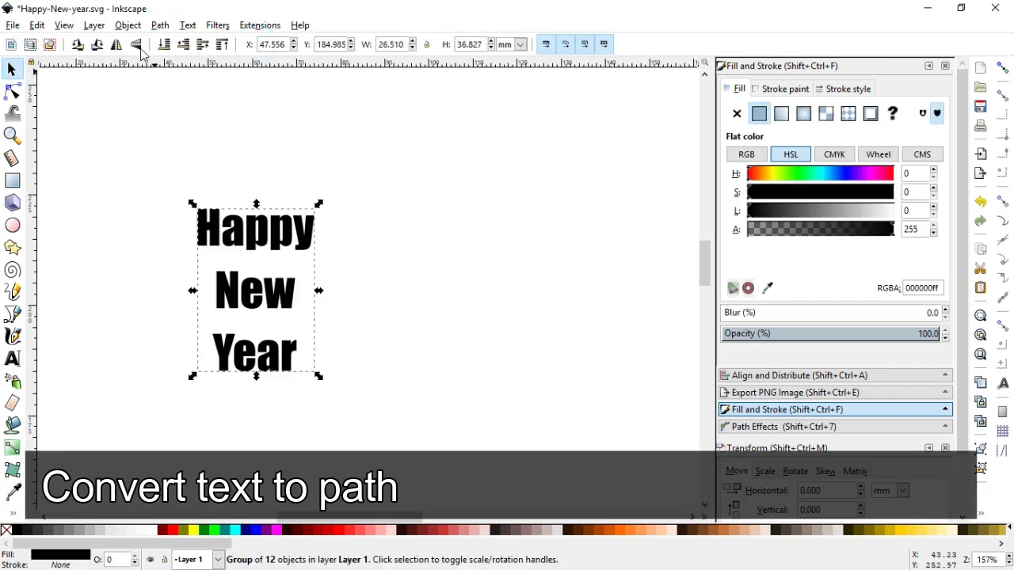
left_click(127, 26)
left_click(141, 149)
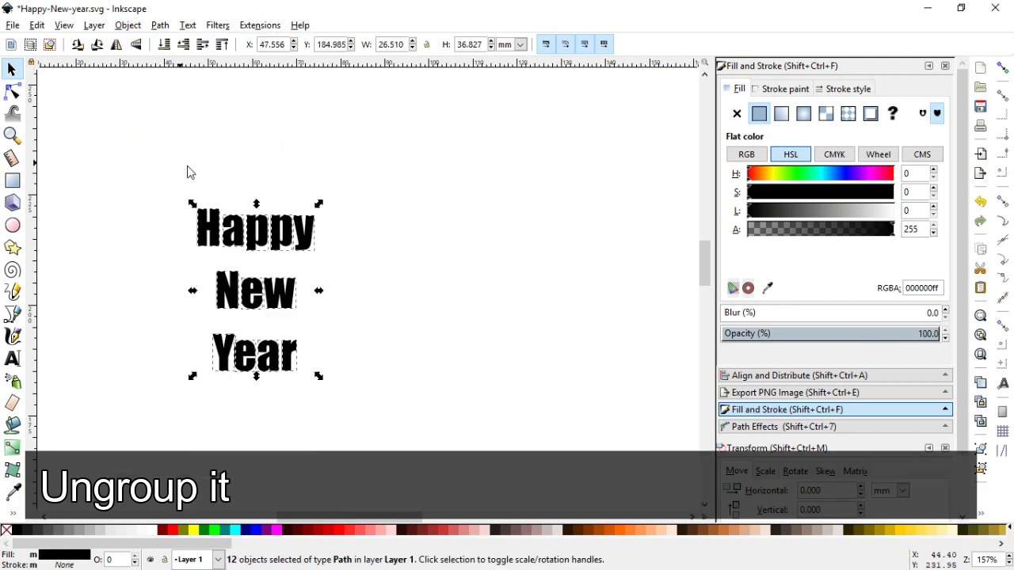
left_click(168, 168)
Move 'Year' up closer under 'New' and union its letters into one shape
mouse_move(136, 153)
left_mouse_down()
mouse_move(347, 263)
mouse_move(307, 256)
left_mouse_up()
left_click(358, 355)
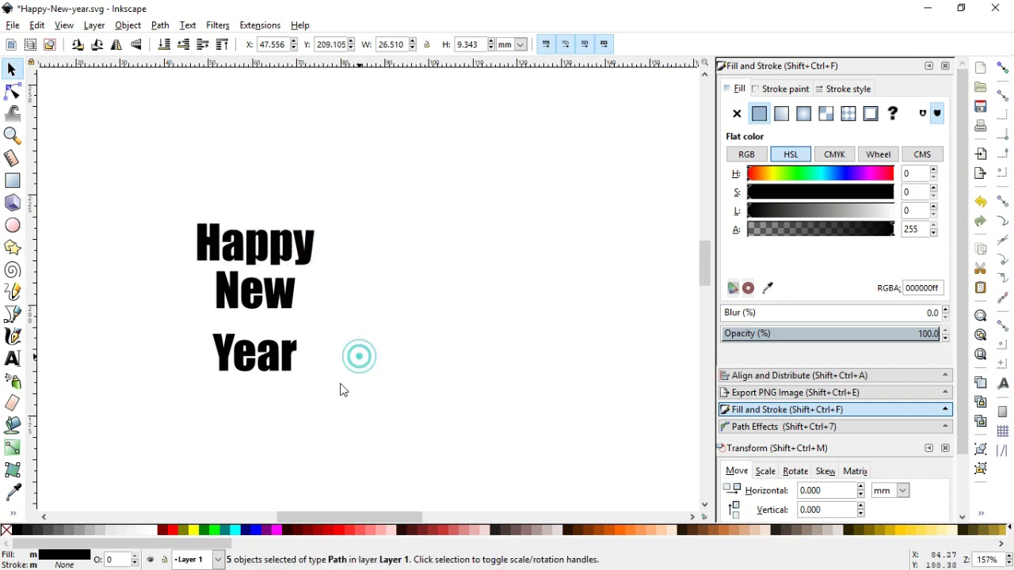
left_click_drag(341, 386, 187, 321)
left_click_drag(291, 366, 291, 349)
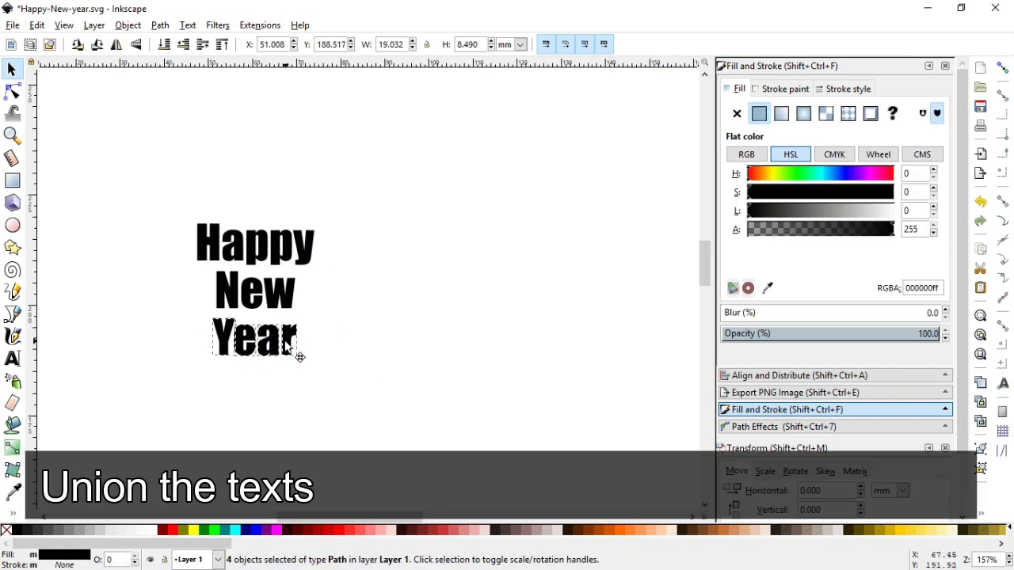
left_click(159, 24)
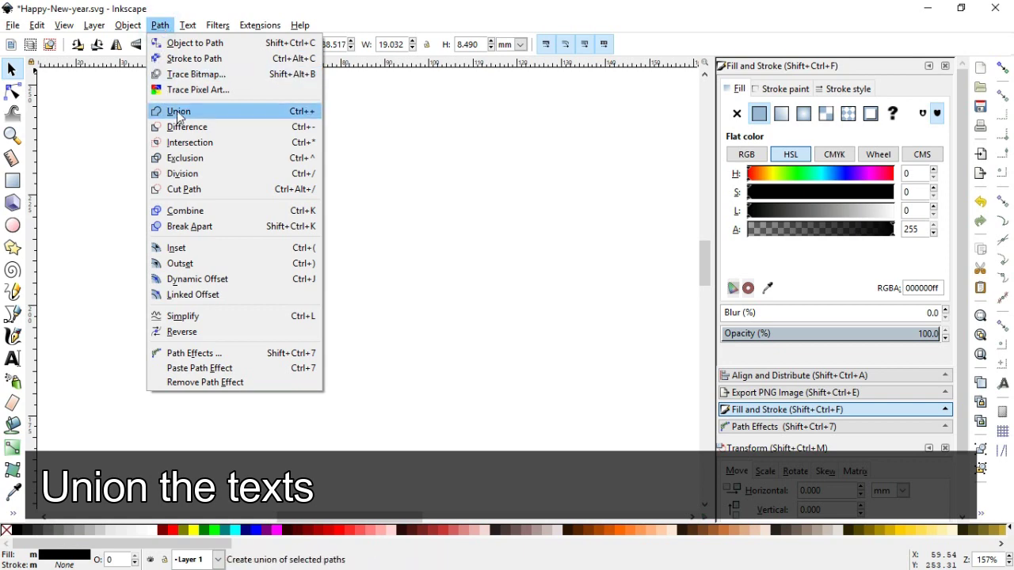
left_click(215, 111)
Union the letters of 'New' and of 'Happy' each into a single shape
left_click_drag(373, 322, 195, 264)
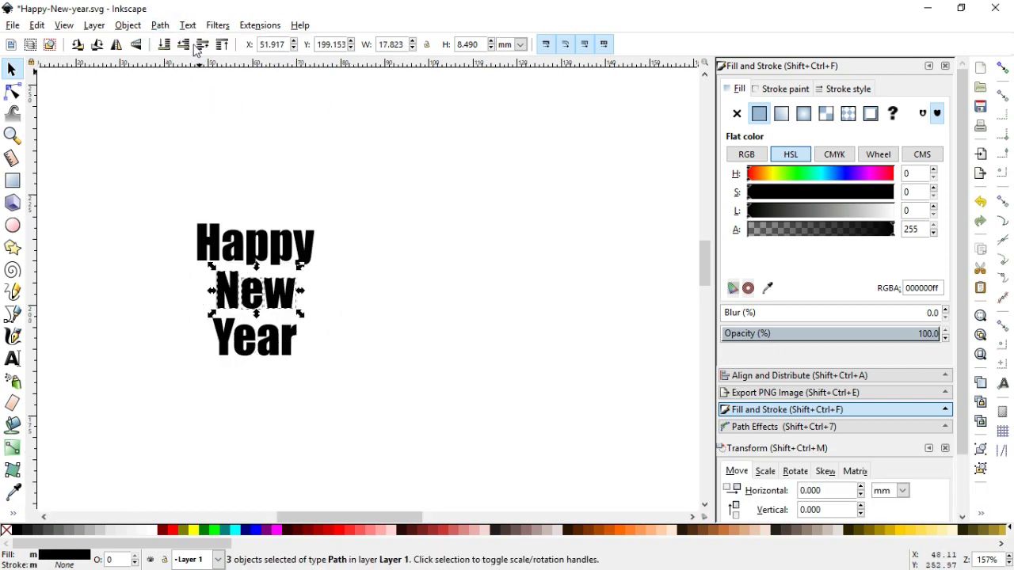
left_click(159, 24)
left_click(186, 110)
left_click_drag(145, 174, 341, 289)
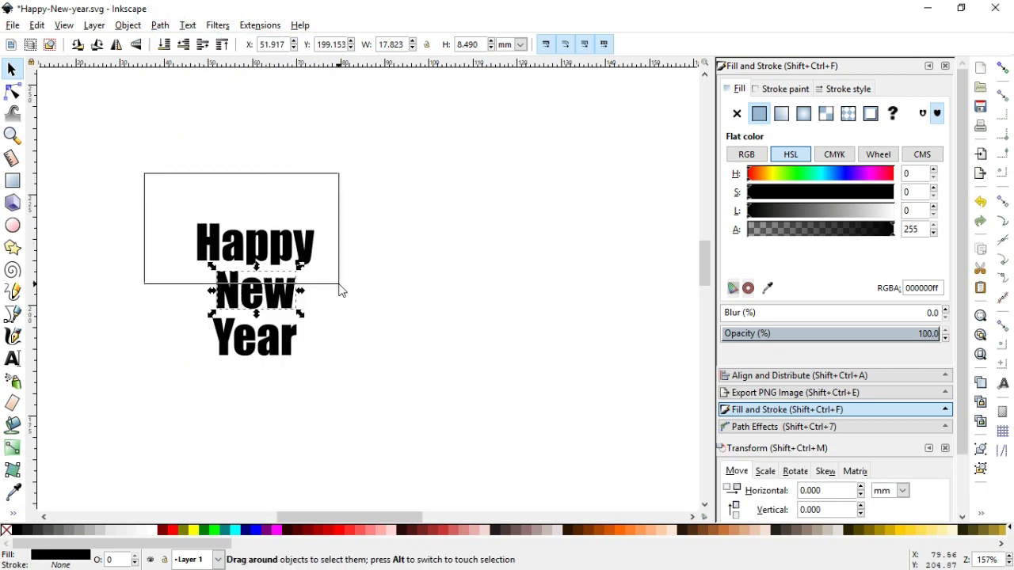
left_click(159, 25)
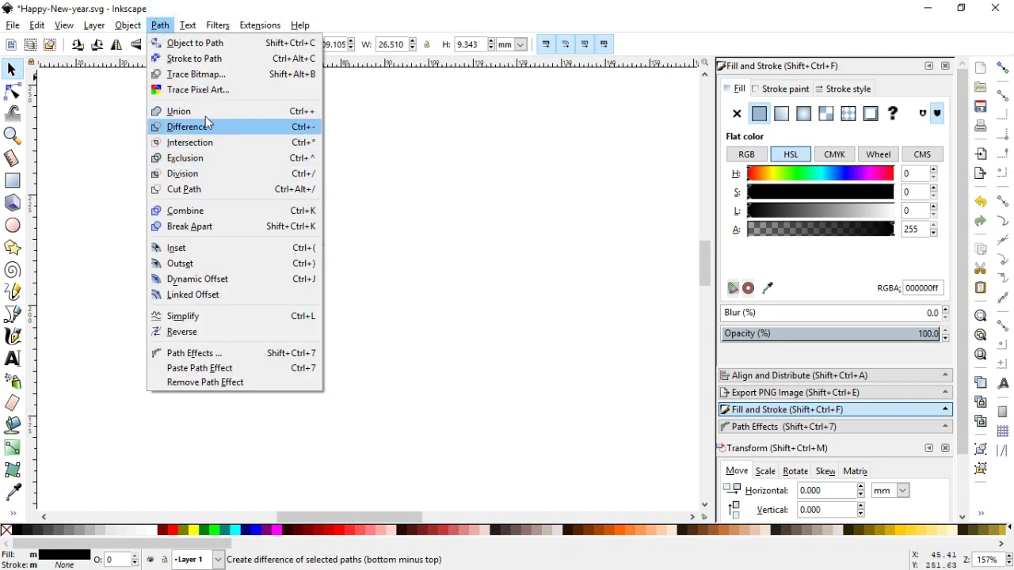
left_click(206, 111)
left_click(428, 275)
left_click_drag(149, 165, 371, 389)
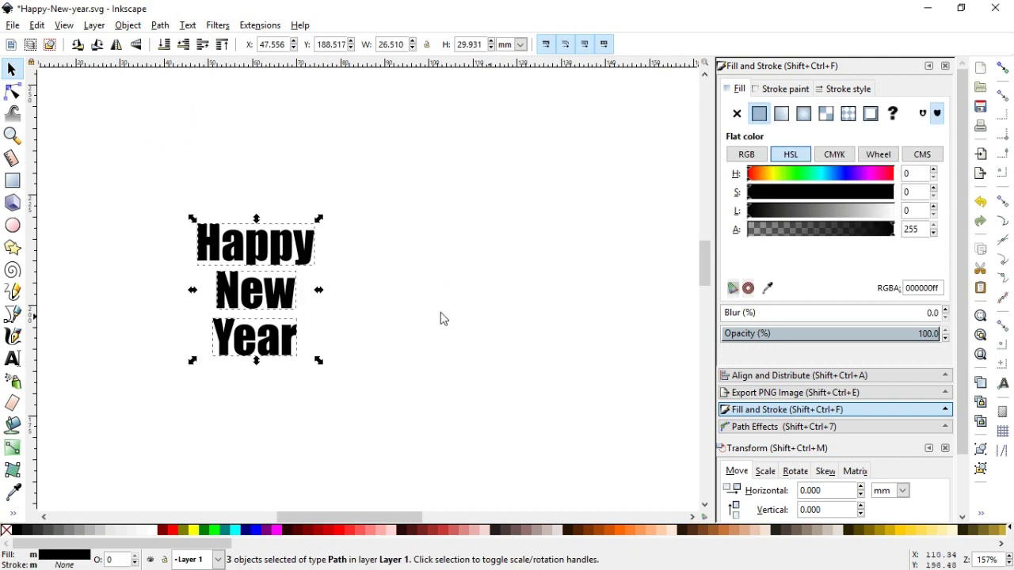
Skew the three words so the lettering slants upward to the right
left_click(287, 294)
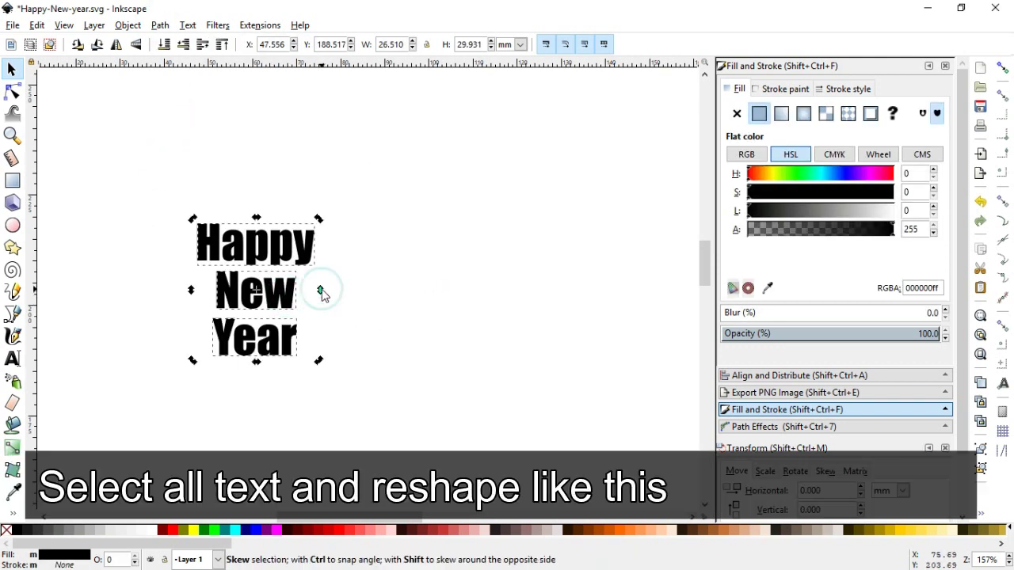
left_click_drag(320, 290, 323, 273)
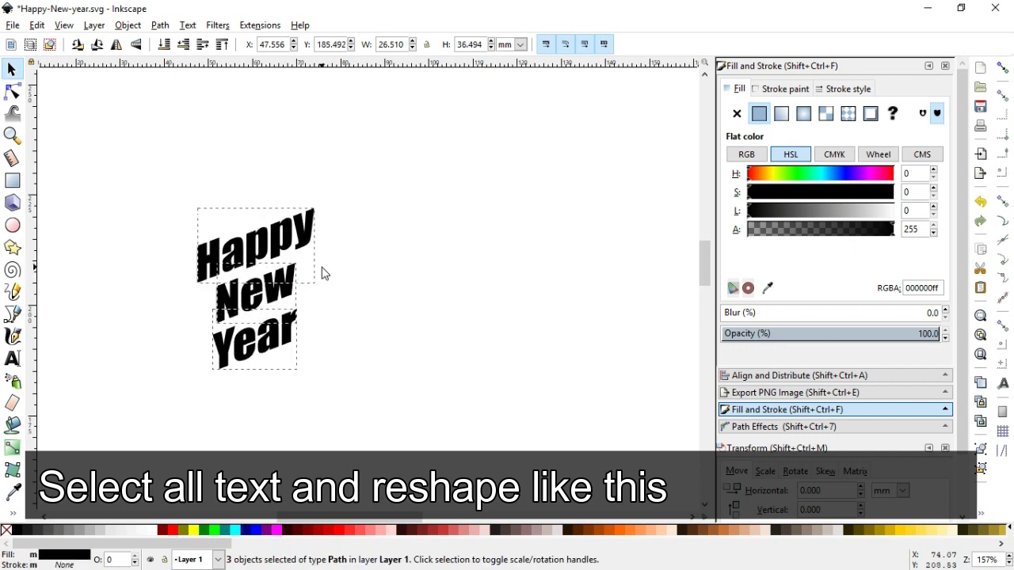
left_click(362, 301)
left_click_drag(170, 178, 365, 406)
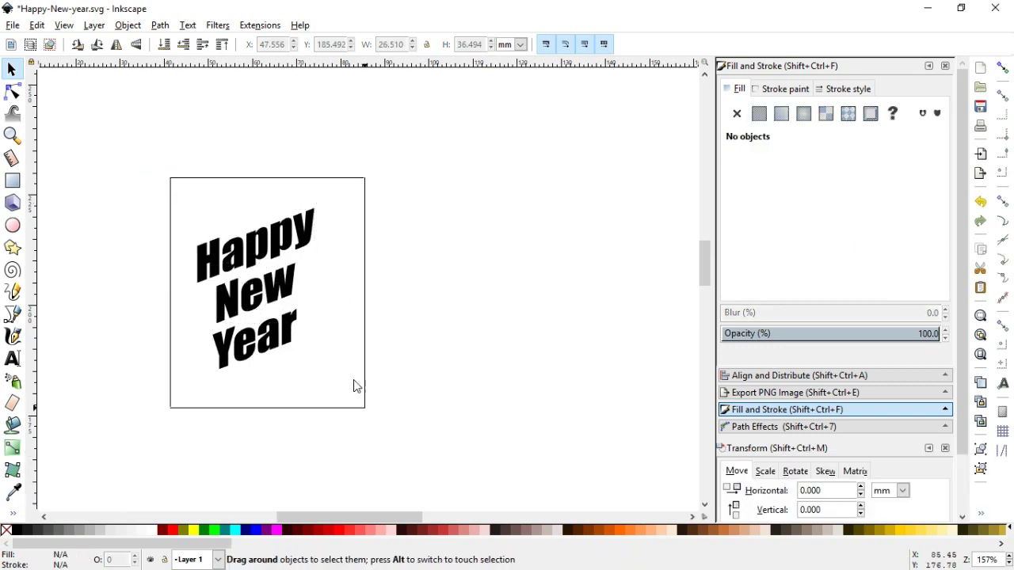
left_click_drag(291, 339, 237, 294)
left_click(238, 294)
left_click_drag(263, 245, 265, 238)
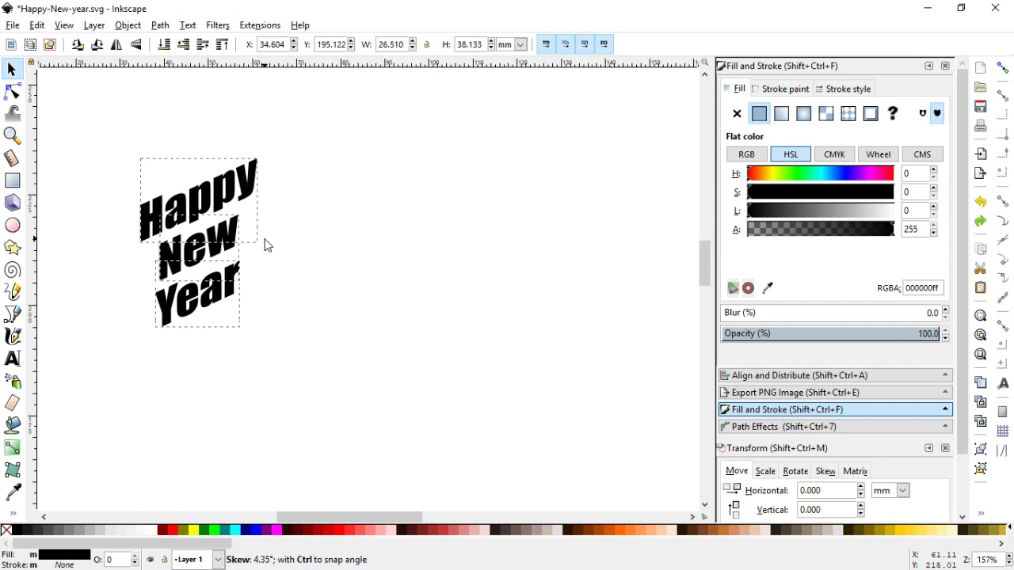
Enlarge the lettering to about 36 mm wide and union it into one 260-node path
left_click_drag(113, 131, 319, 378)
left_click_drag(261, 331, 287, 366)
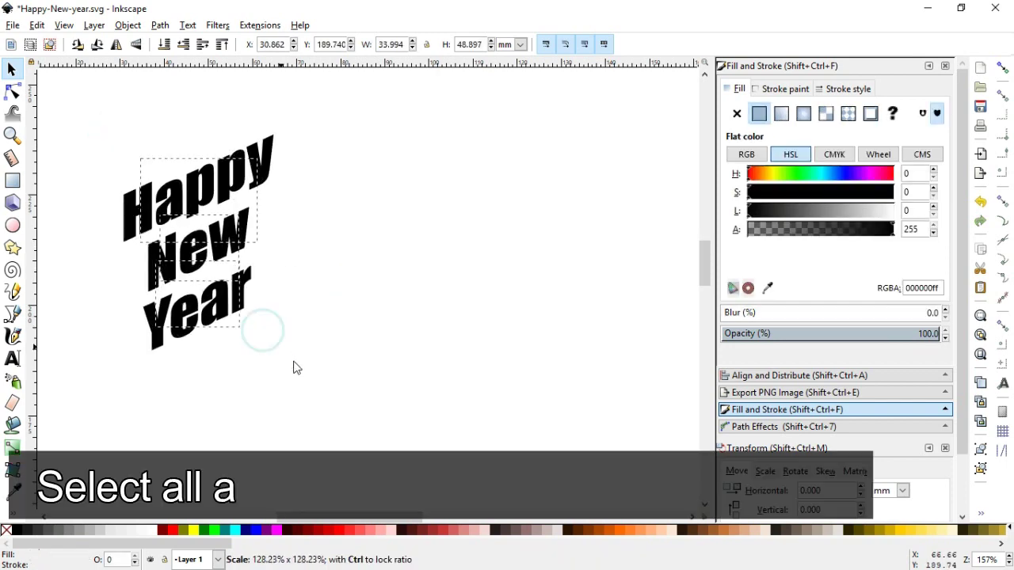
left_click(159, 24)
left_click(255, 112)
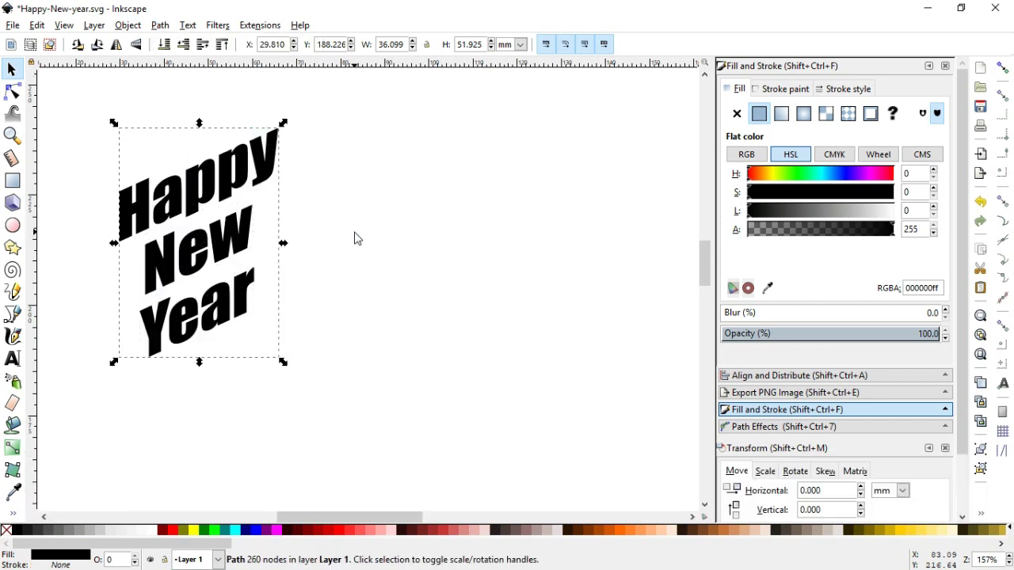
Duplicate the lettering, move the copy right and down, and give it a flat black stroke
key("ctrl+d")
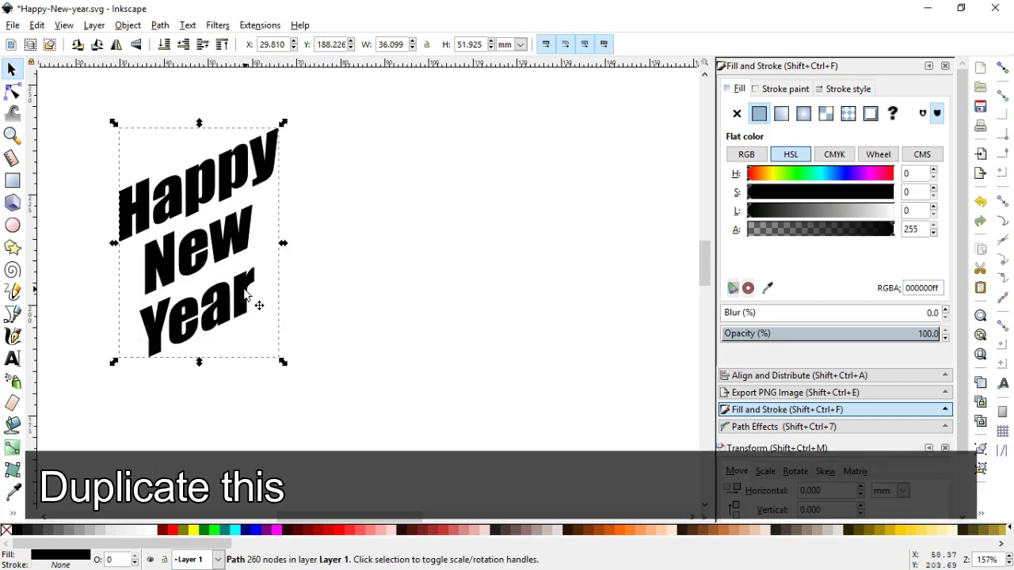
left_click_drag(259, 301, 414, 321)
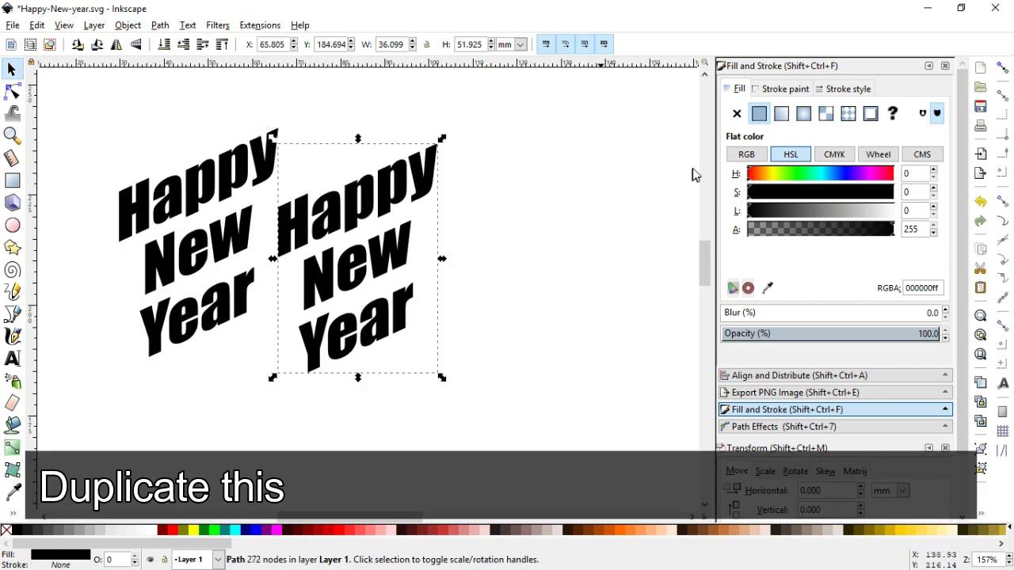
left_click(788, 90)
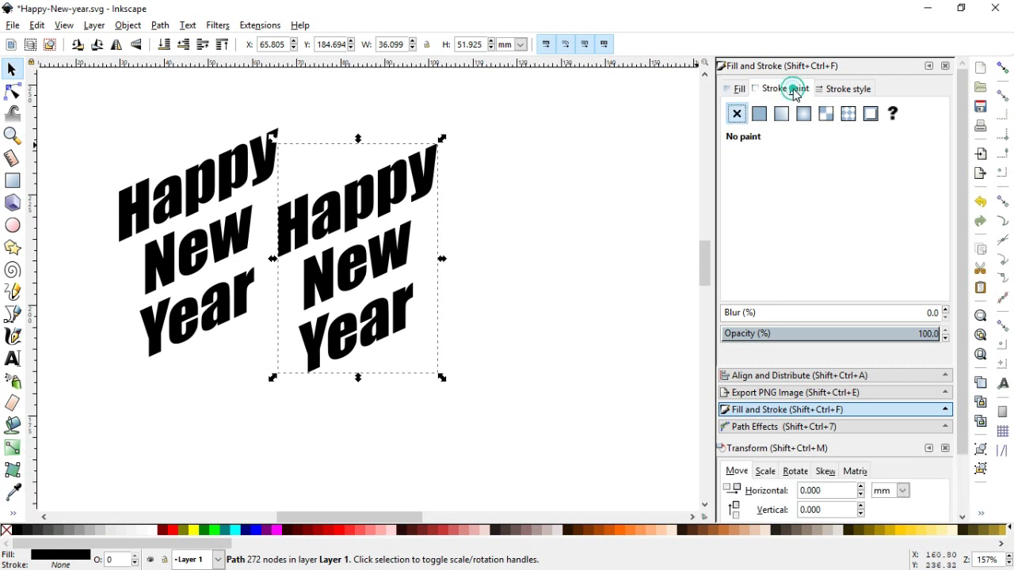
left_click(759, 115)
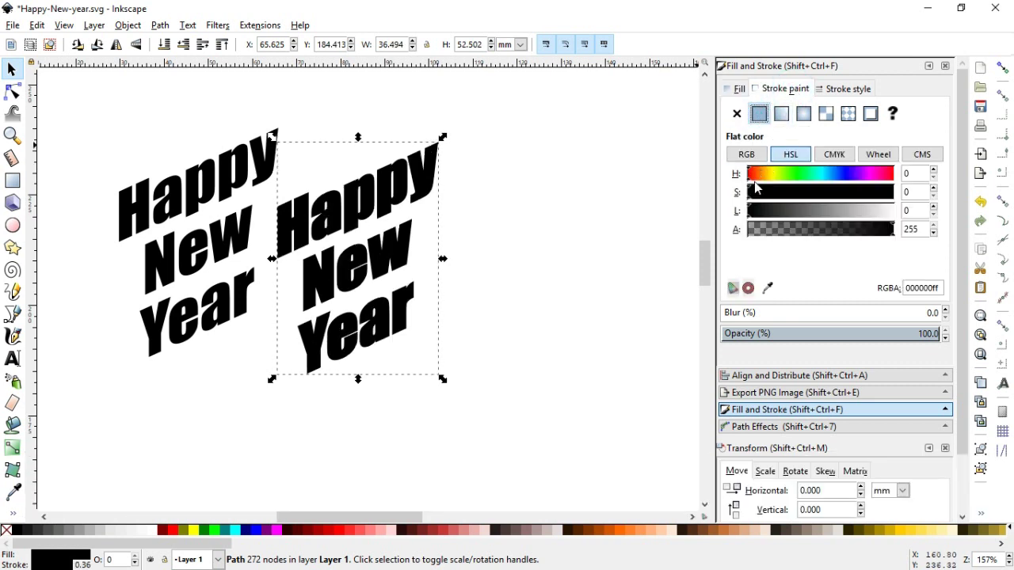
Set the copy's stroke width to 1.5 mm to thicken its letters
left_click(843, 90)
left_click_drag(822, 112, 763, 111)
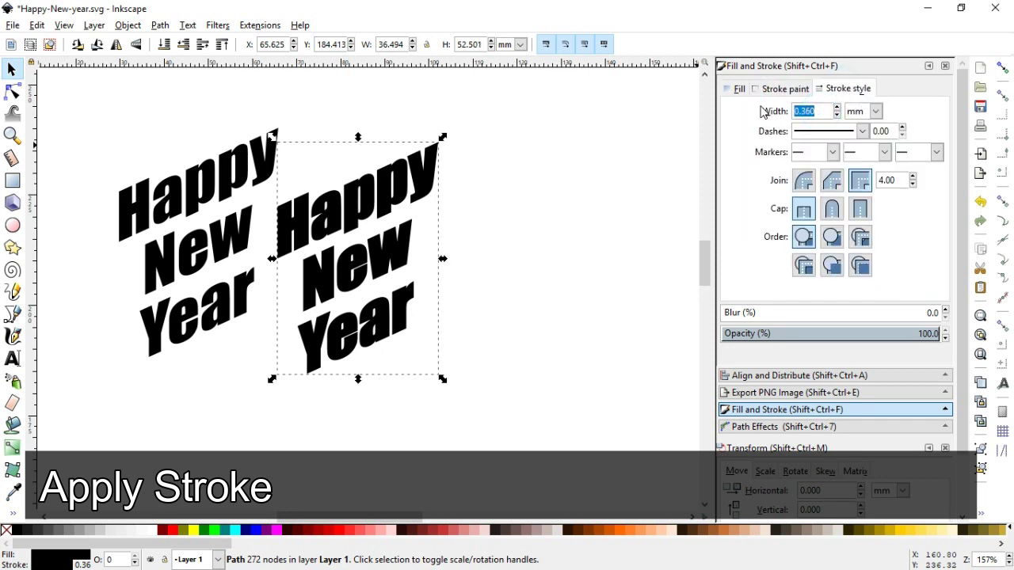
type("2")
key("Return")
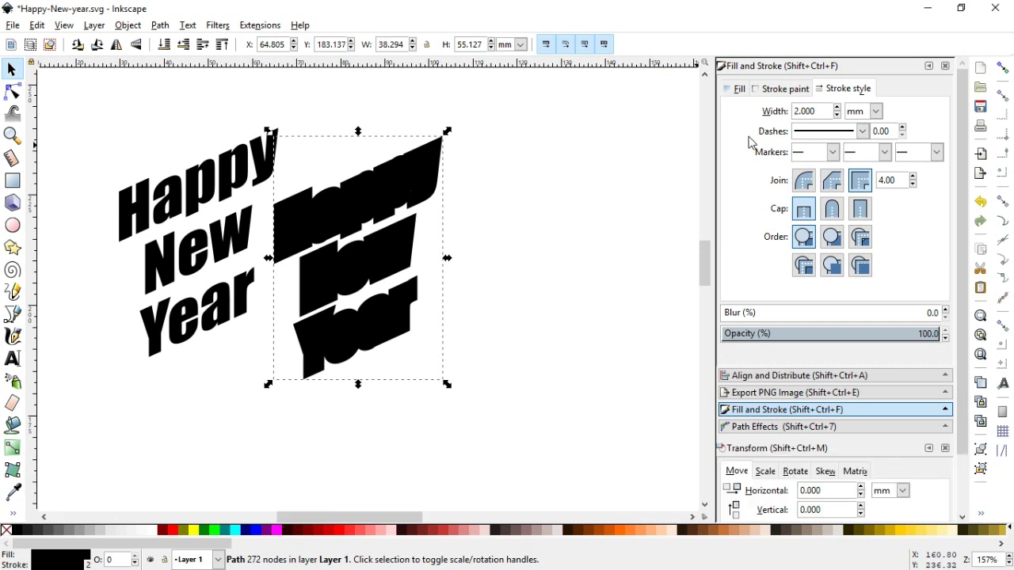
left_click_drag(824, 113, 764, 109)
type("1.500")
key("Return")
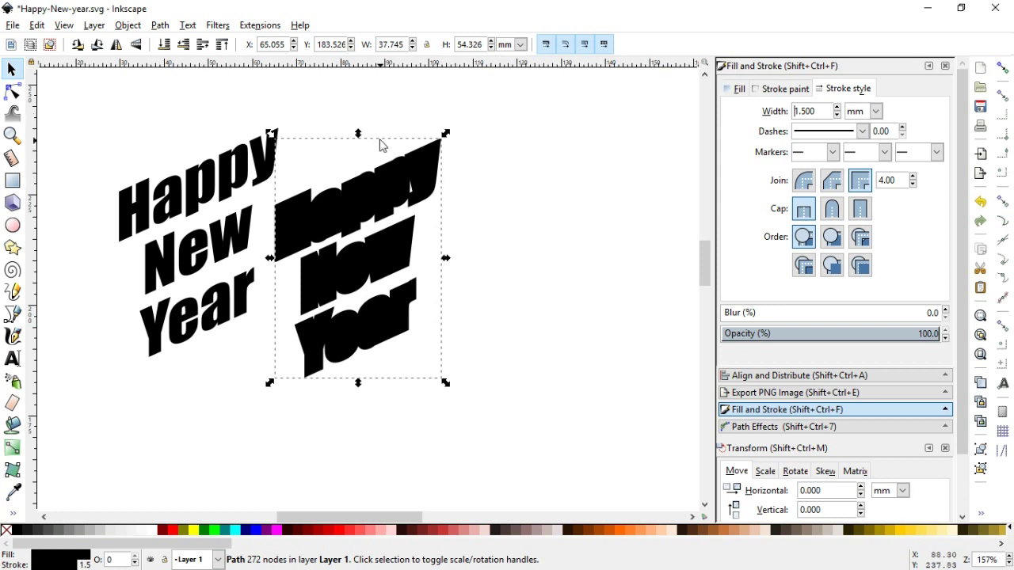
right_click(320, 204)
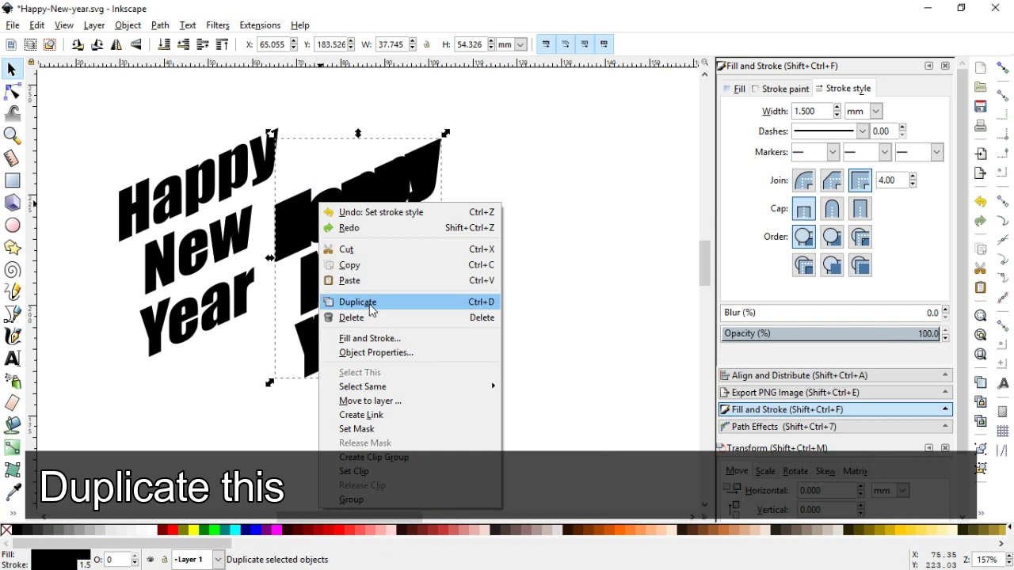
Duplicate the outlined text, fill it red, and convert its stroke to a path
left_click(370, 302)
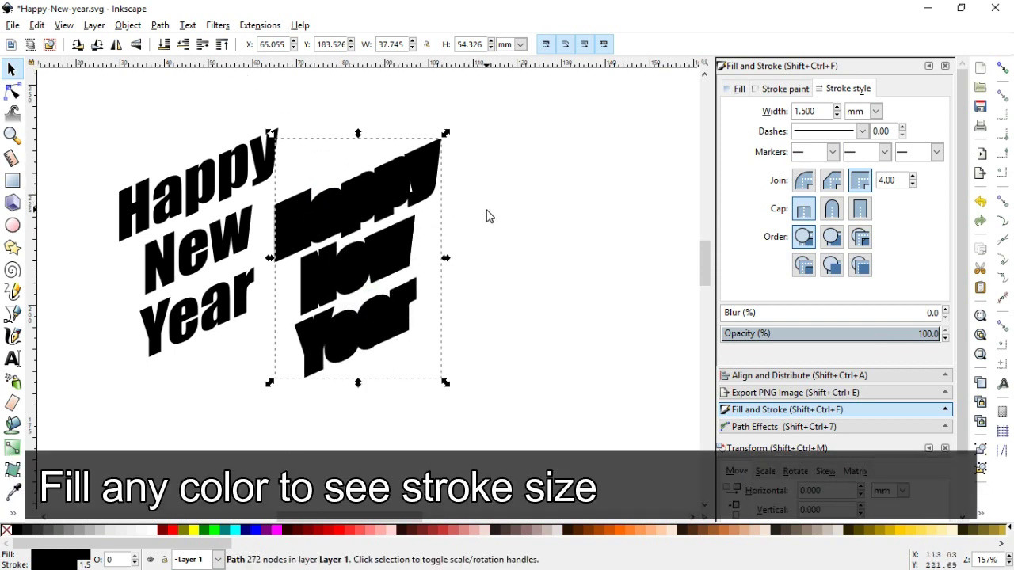
left_click(325, 530)
left_click(160, 27)
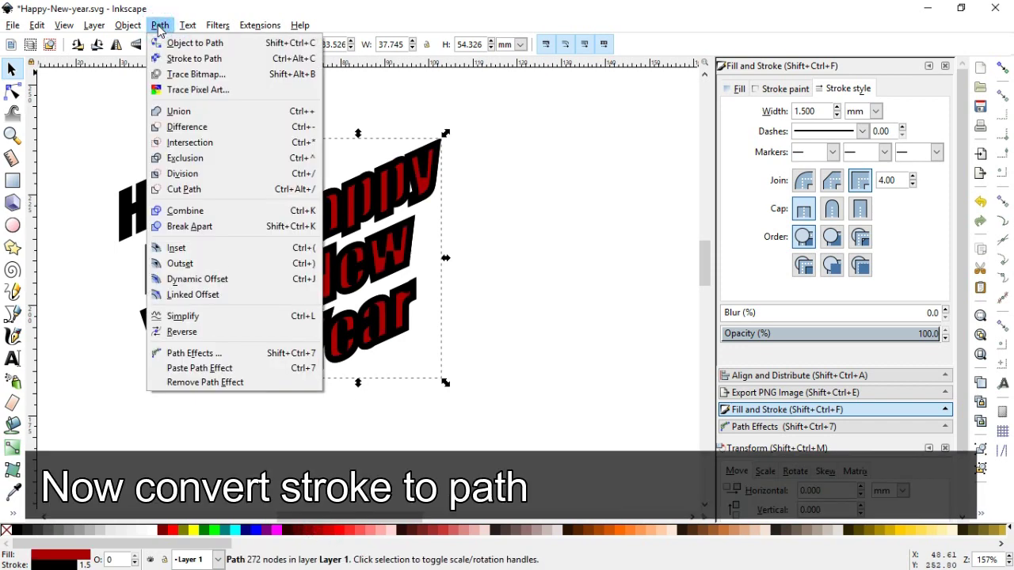
left_click(195, 58)
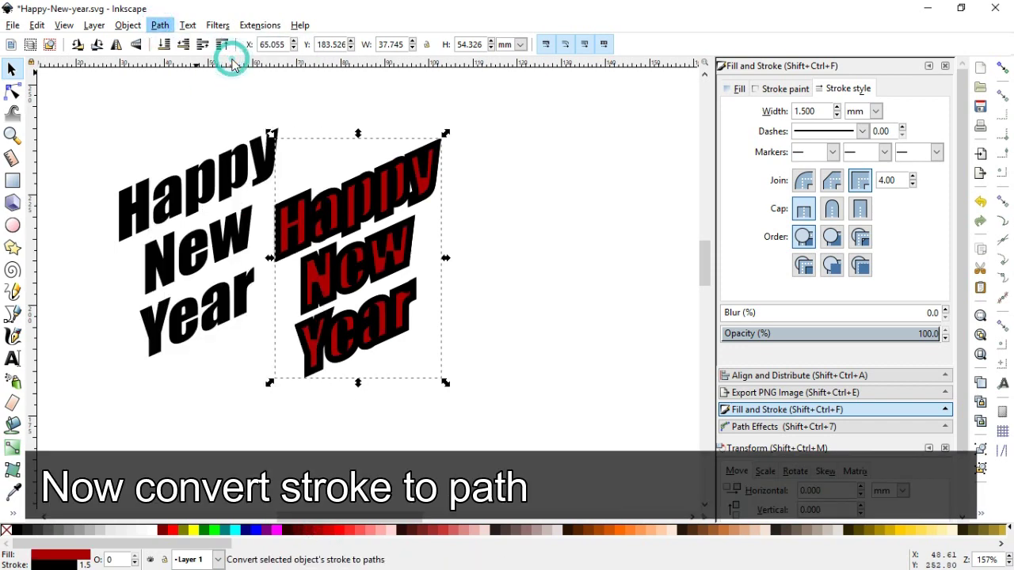
Union the two stacked shapes of the right-hand lettering into one path
left_click(12, 70)
left_click(547, 306)
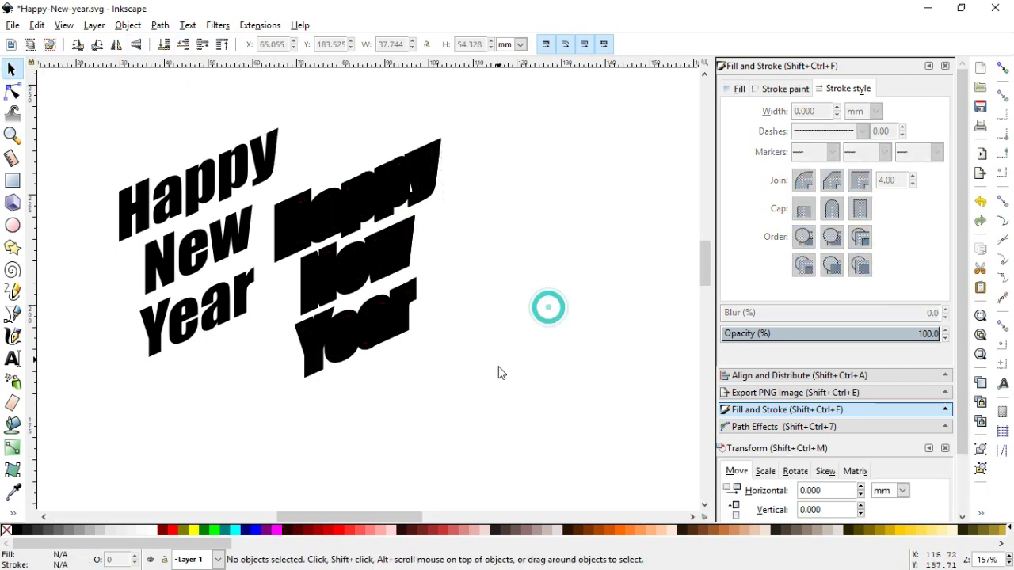
left_click_drag(499, 389, 253, 108)
left_click(337, 168, "shift")
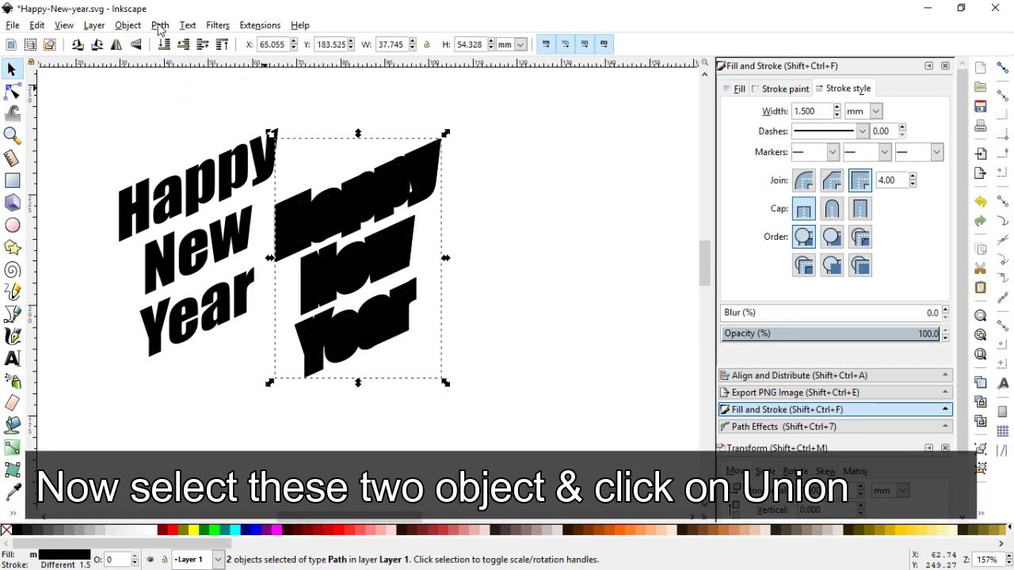
left_click(160, 25)
left_click(189, 116)
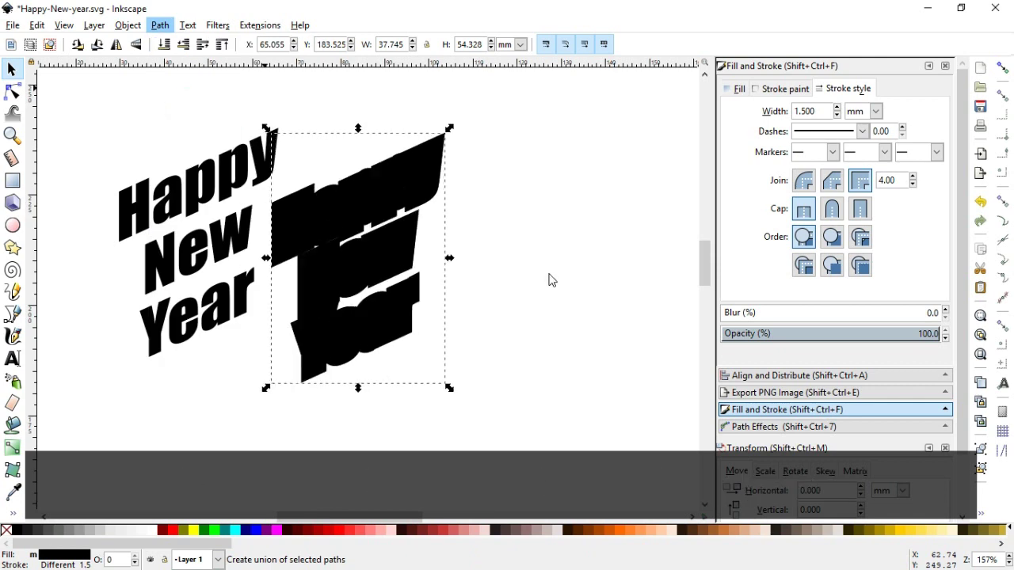
Set the merged shape's stroke width to 0 and its stroke paint to none
triple_click(816, 111)
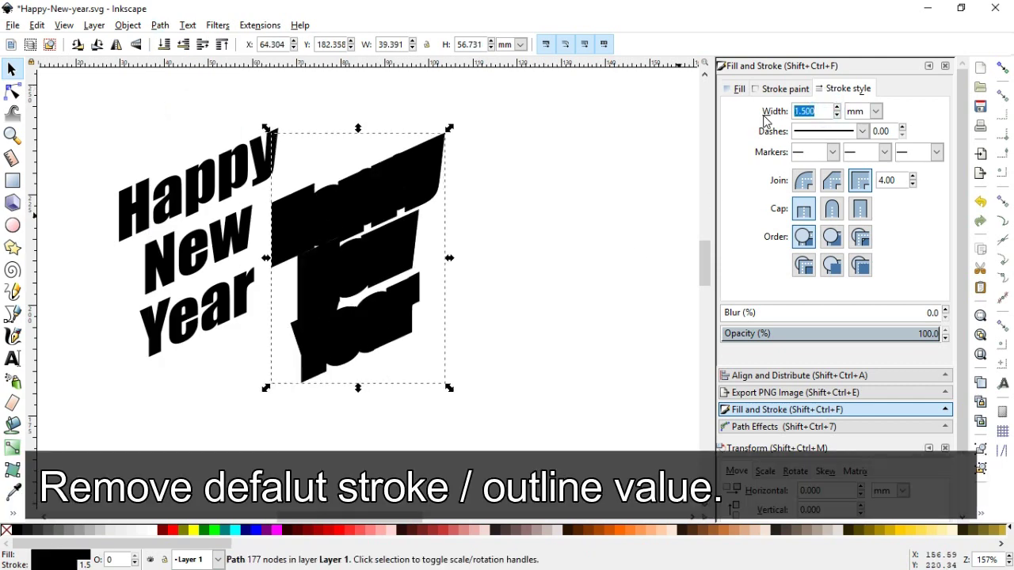
type("0")
key("Return")
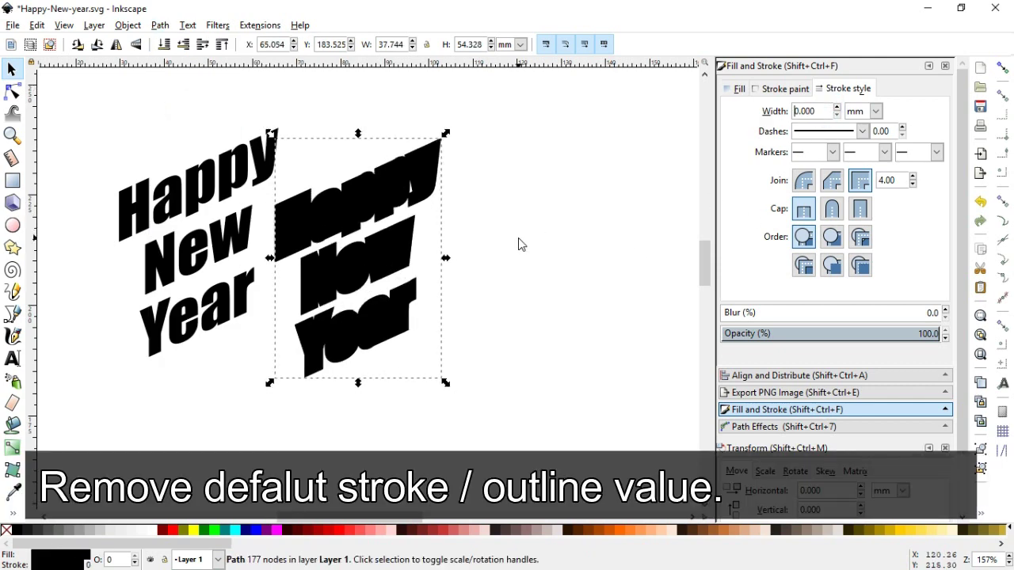
left_click(519, 244)
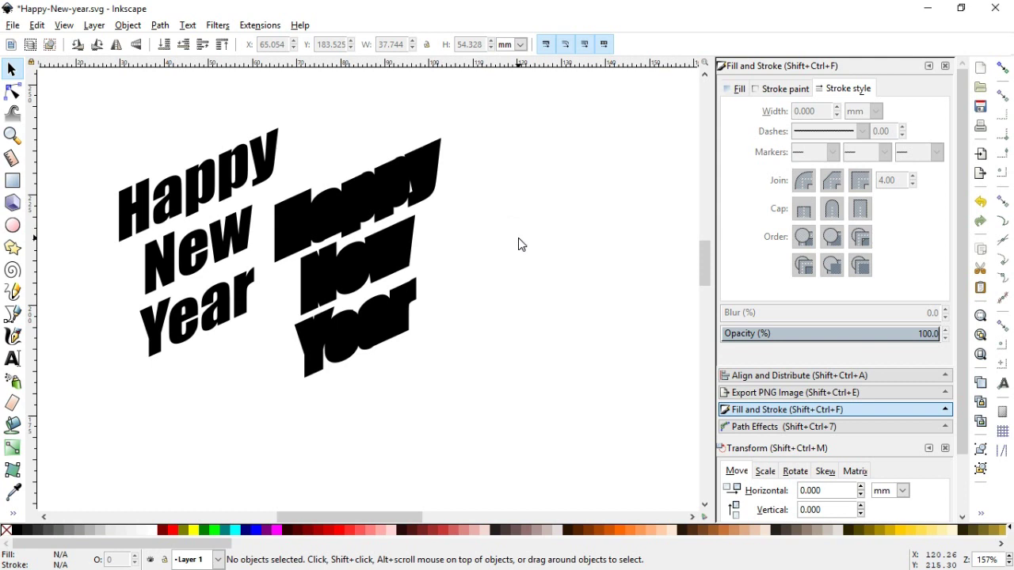
left_click(418, 196)
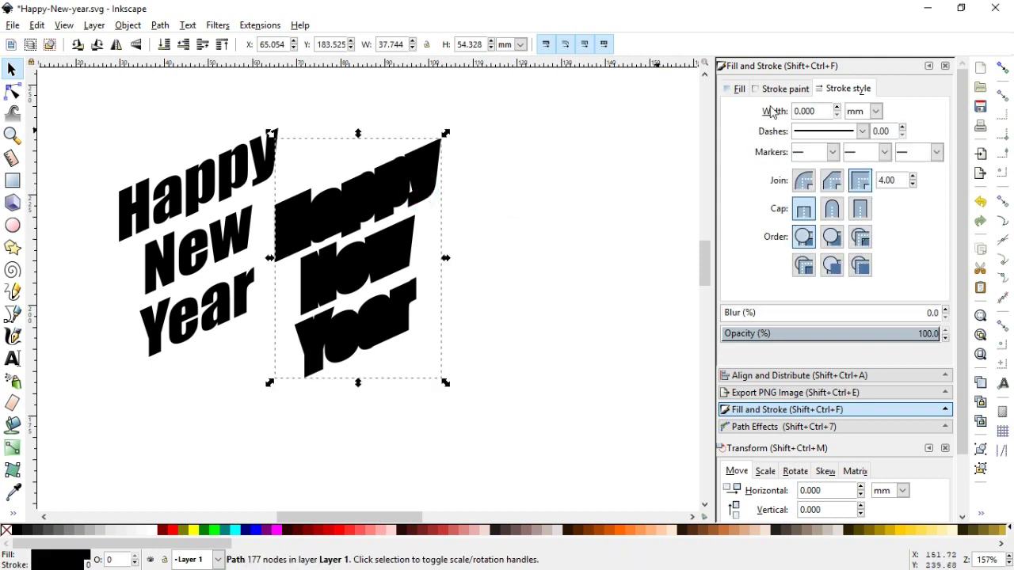
left_click(784, 90)
left_click(737, 114)
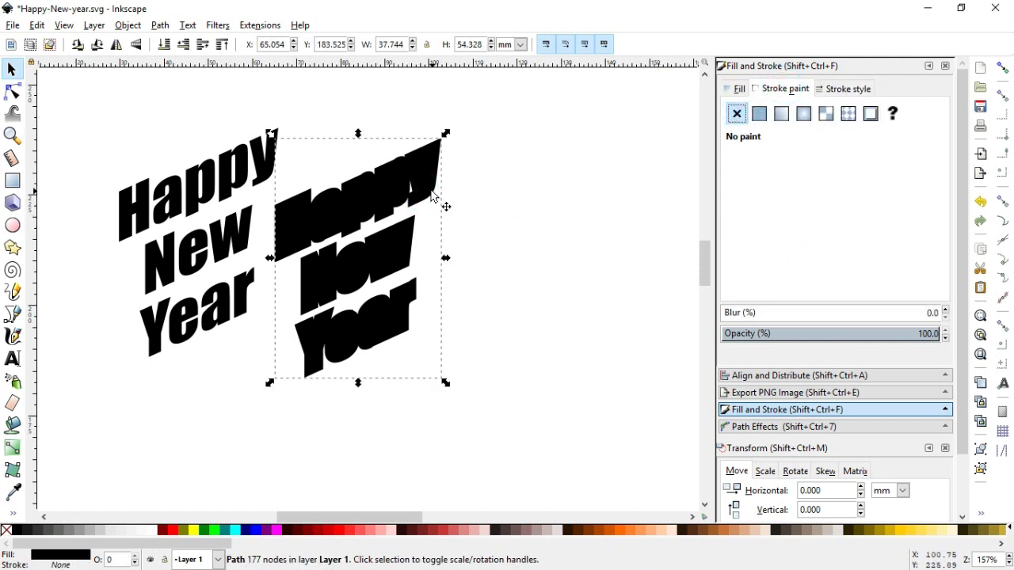
Make an orange (#D45500) copy of the fattened lettering, offset it, and select it with the black one
left_click(402, 256)
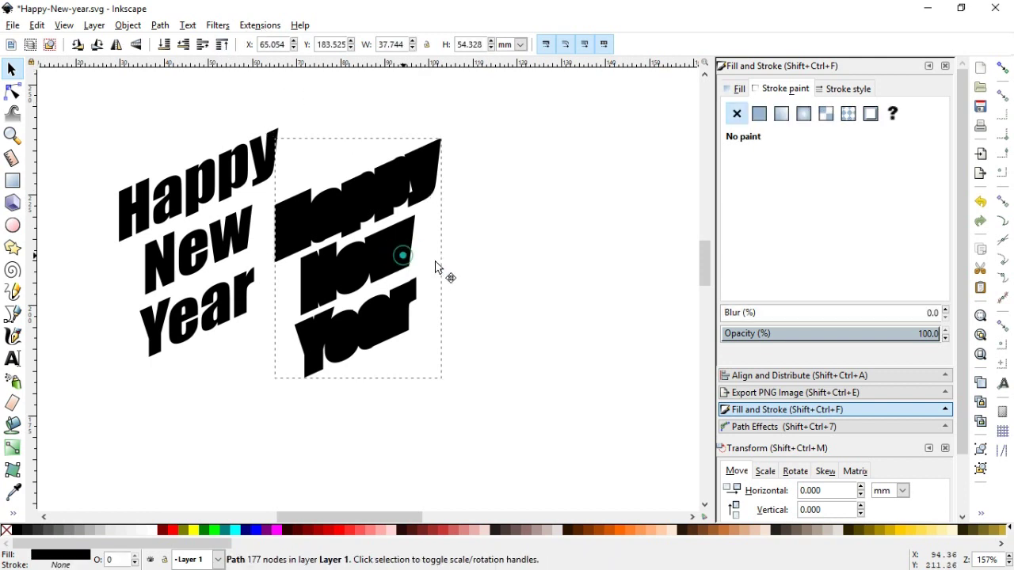
mouse_move(404, 257)
left_mouse_down()
mouse_move(488, 298)
mouse_move(436, 269)
left_mouse_up()
key("ctrl+d")
left_click(619, 532)
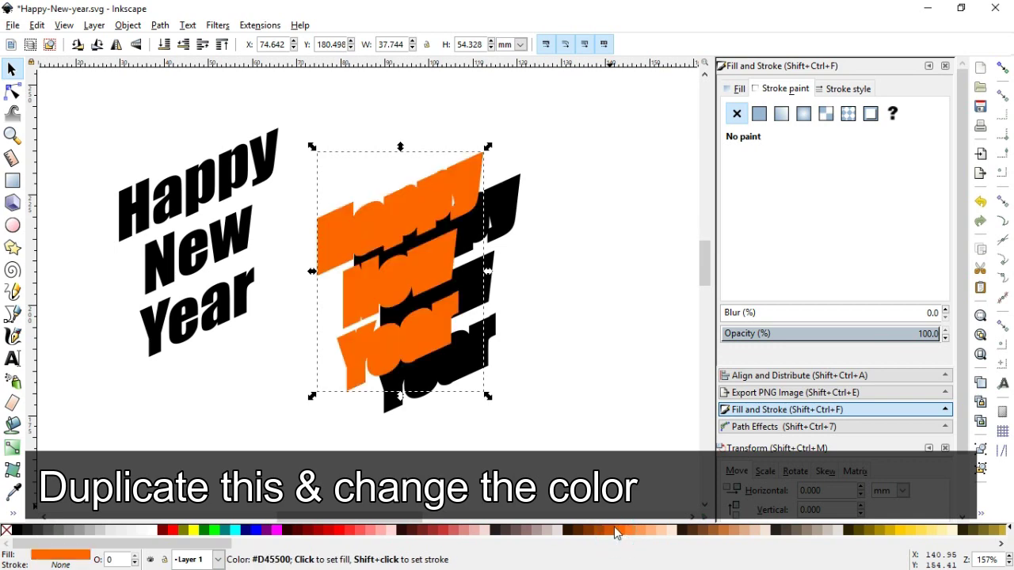
left_click_drag(436, 319, 429, 325)
left_click(514, 207, "shift")
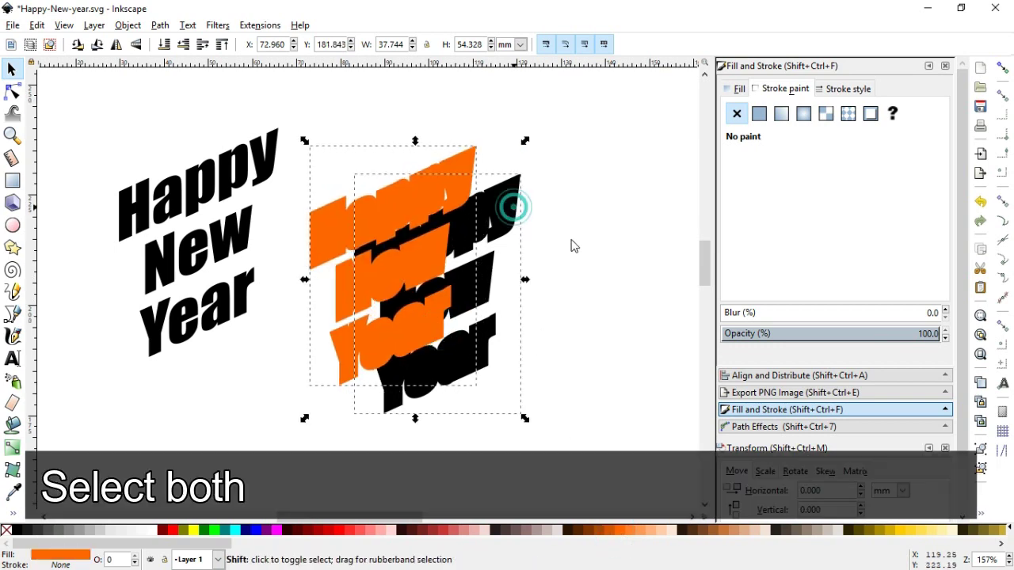
left_click(260, 24)
mouse_move(293, 147)
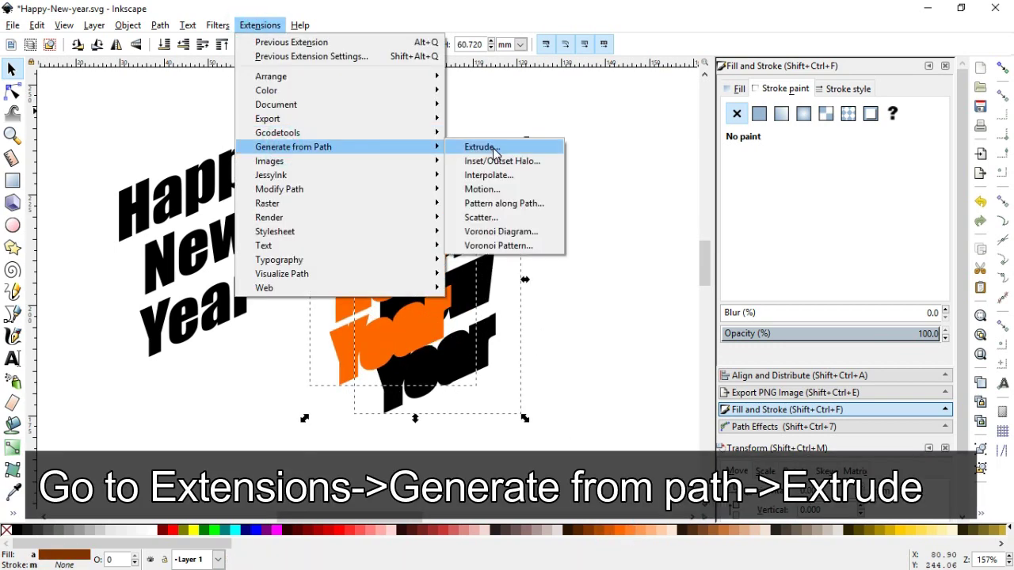
Extrude between the orange and black lettering in Polygons mode, producing a 183-object group
left_click(473, 146)
left_click(458, 320)
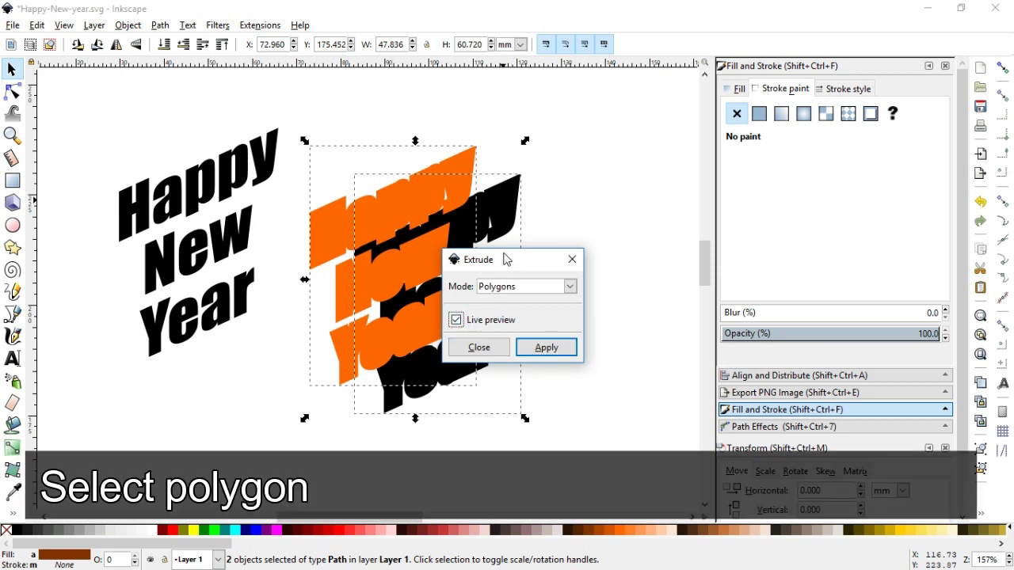
left_click_drag(506, 259, 590, 255)
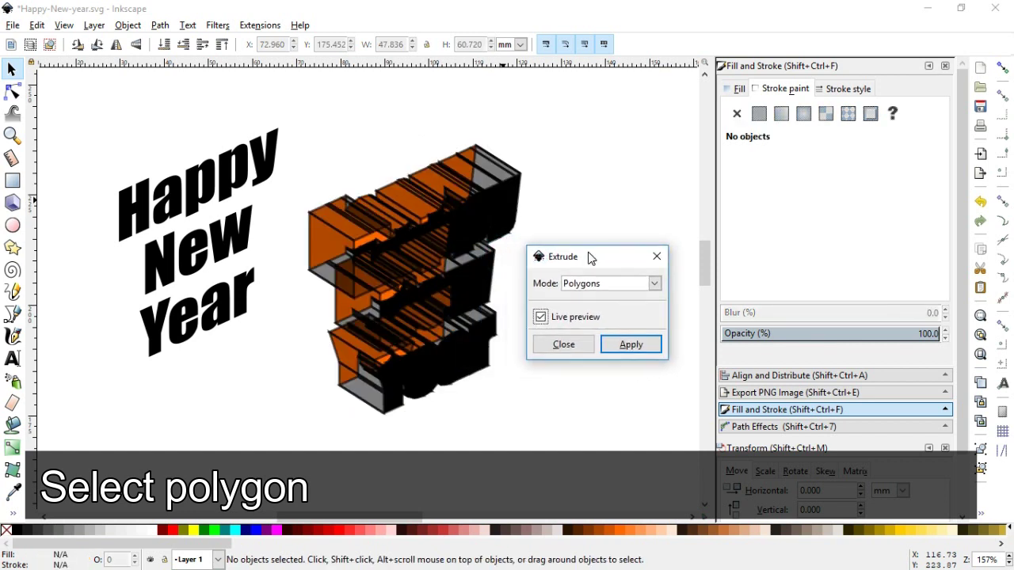
left_click(632, 345)
left_click(567, 347)
left_click(436, 356)
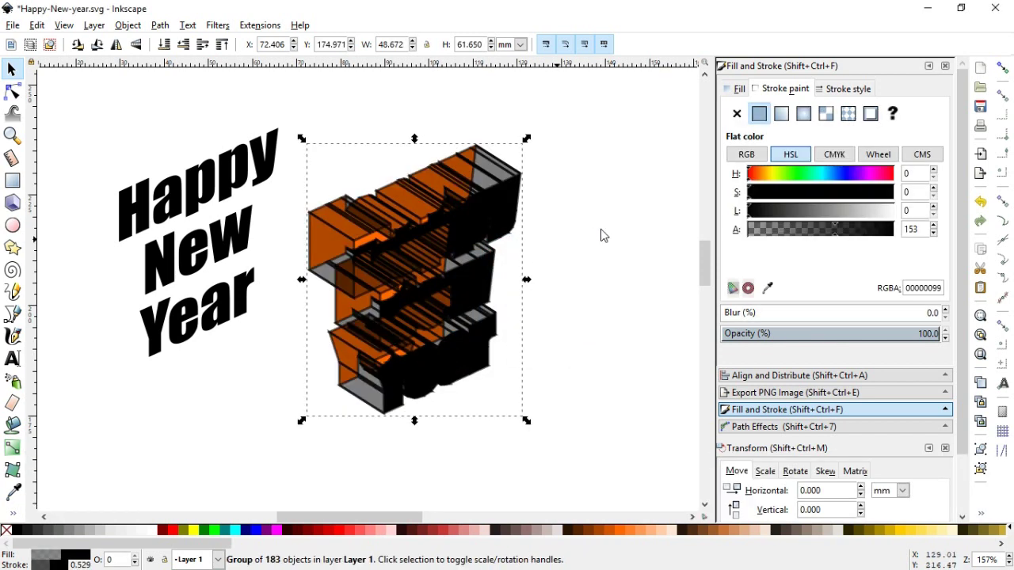
left_click(398, 372)
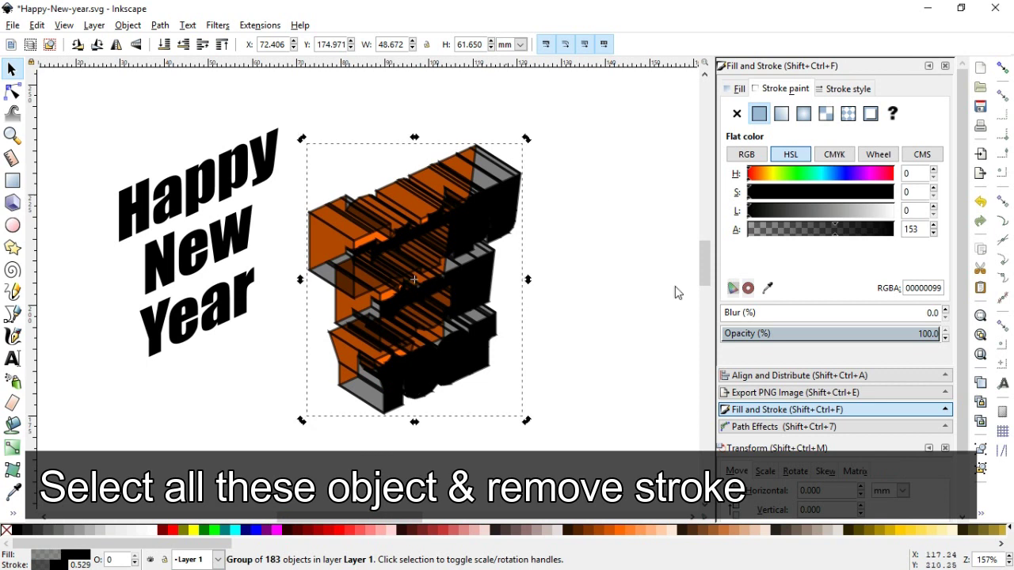
Set the extruded group's stroke width to 0 and its fill to opaque black (000000ff)
left_click(838, 90)
double_click(817, 110)
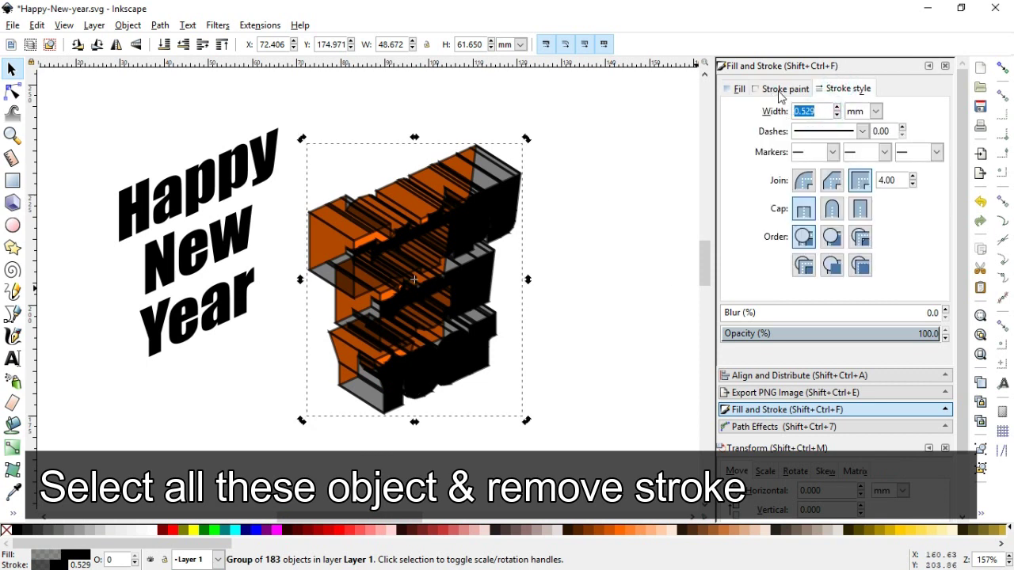
type("0")
key("Return")
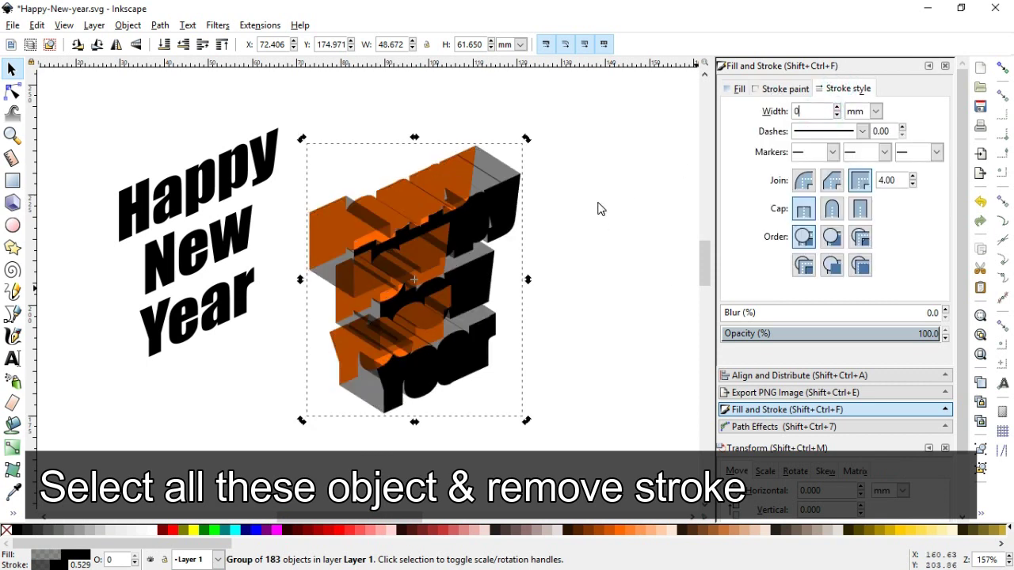
left_click(799, 90)
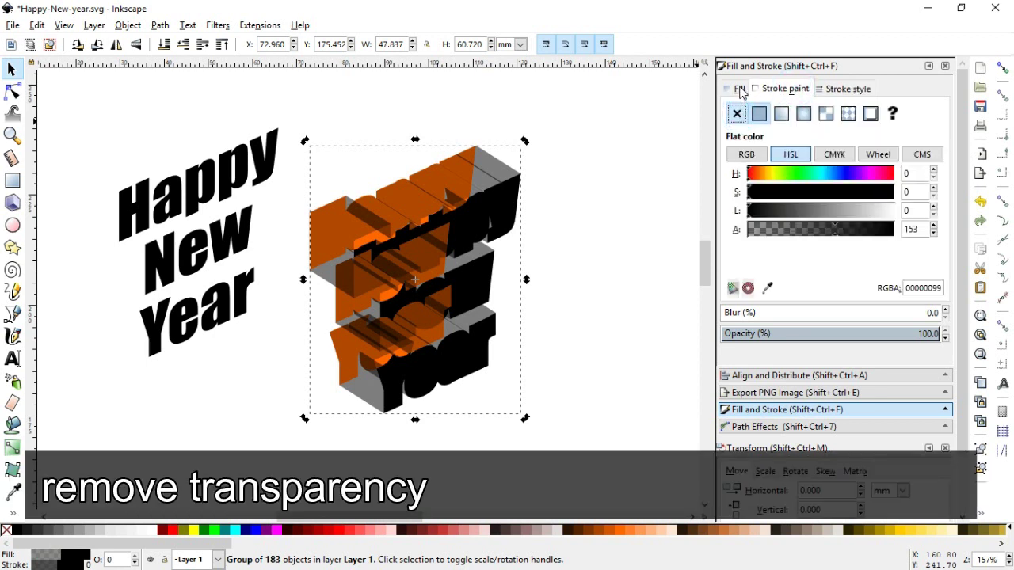
left_click(739, 89)
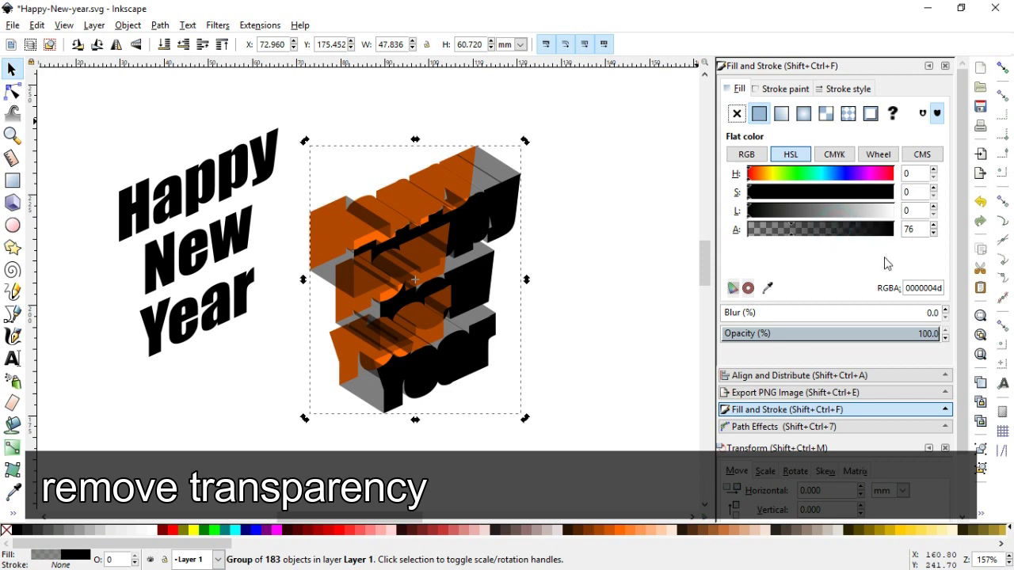
scroll(888, 234, "up", 4)
scroll(888, 234, "up", 4)
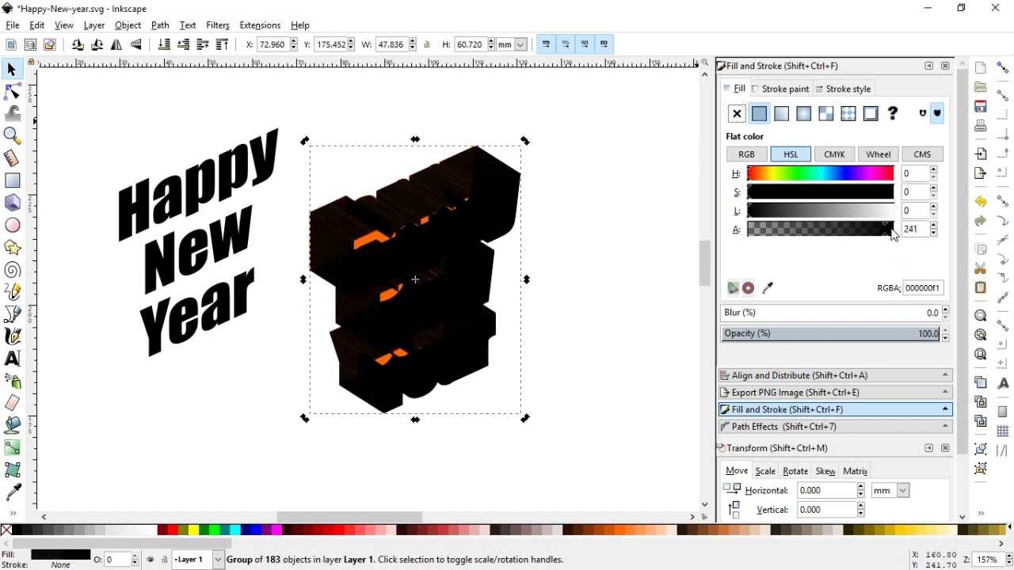
key("shift+ctrl+k")
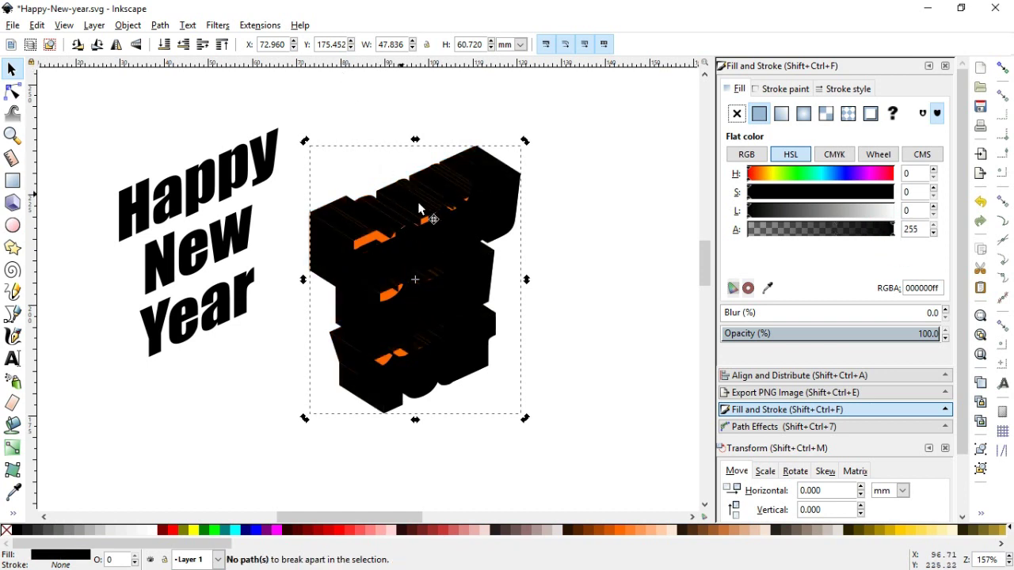
Ungroup the extruded block into 184 separate paths
left_click(127, 25)
left_click(136, 145)
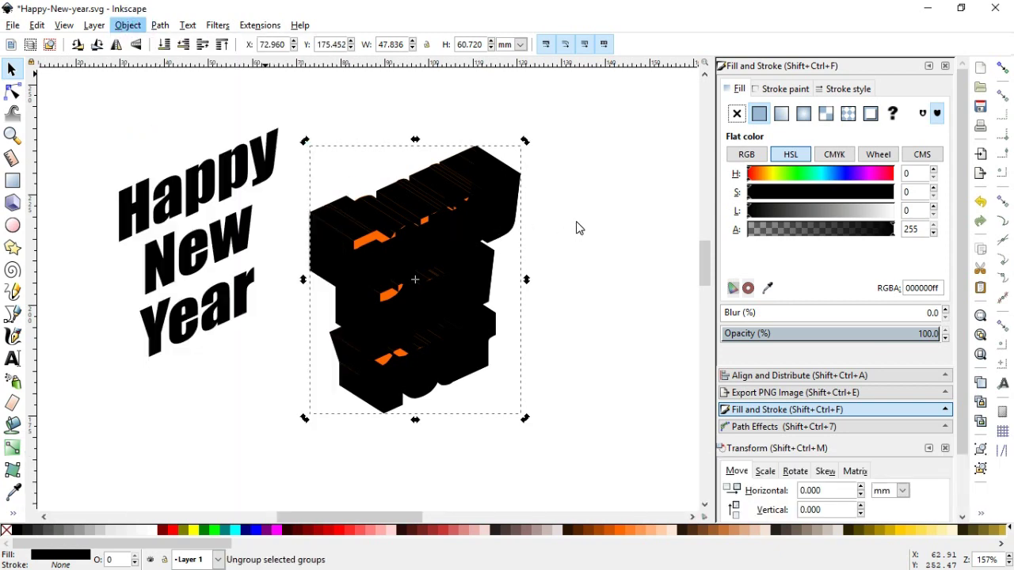
left_click(575, 214)
left_click(498, 227)
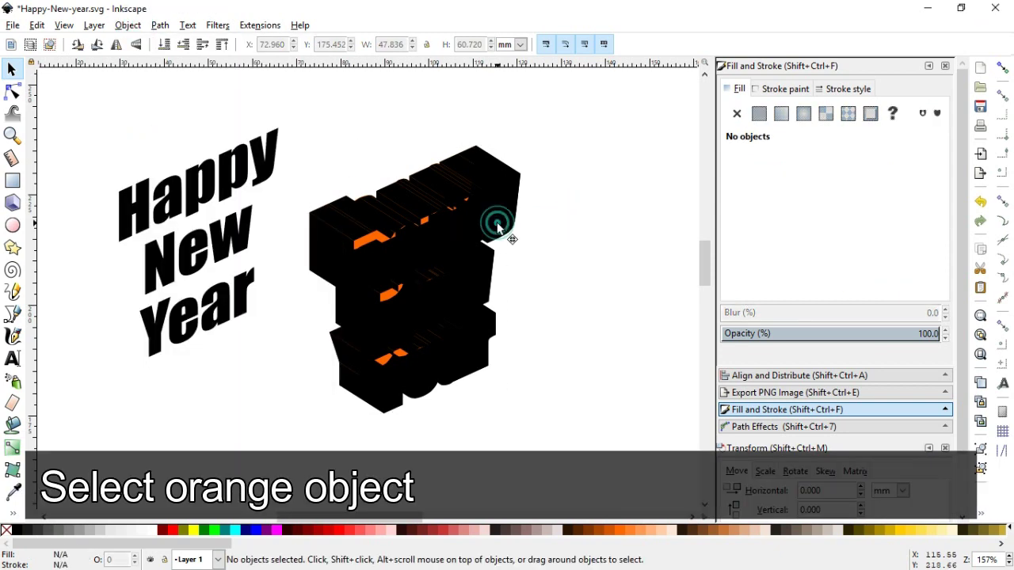
left_click(572, 217)
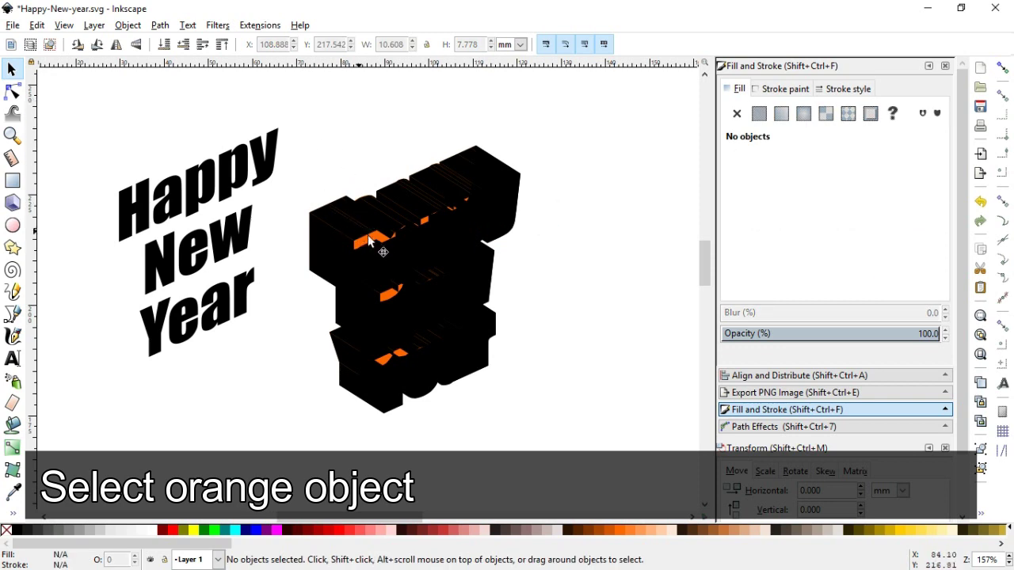
Zoom in, move the orange ff6600 letter face off to the right, and select the black extrusion pieces
key("z")
left_click_drag(313, 176, 460, 281)
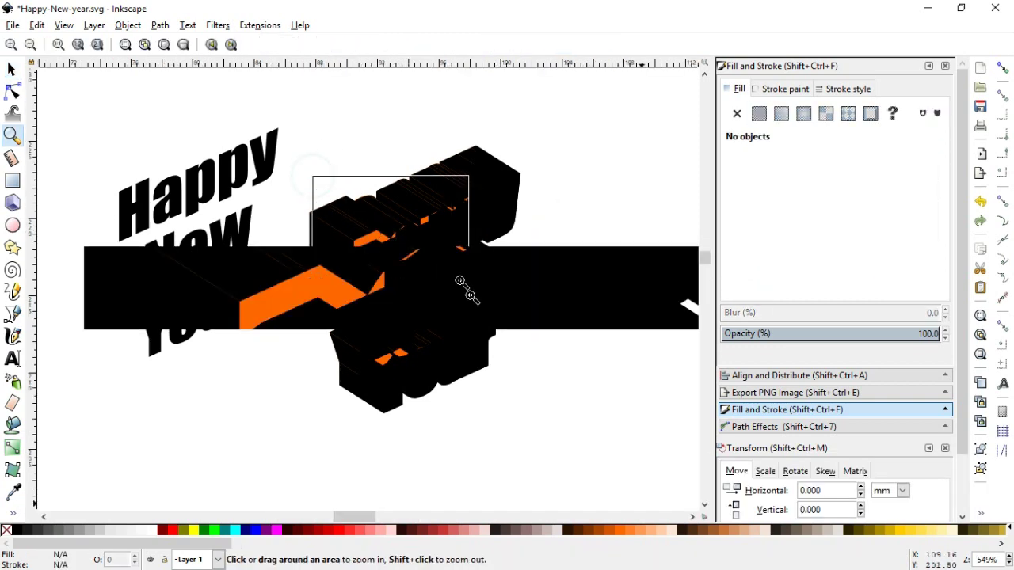
key("s")
left_click(297, 289)
scroll(296, 288, "down", 3, "ctrl")
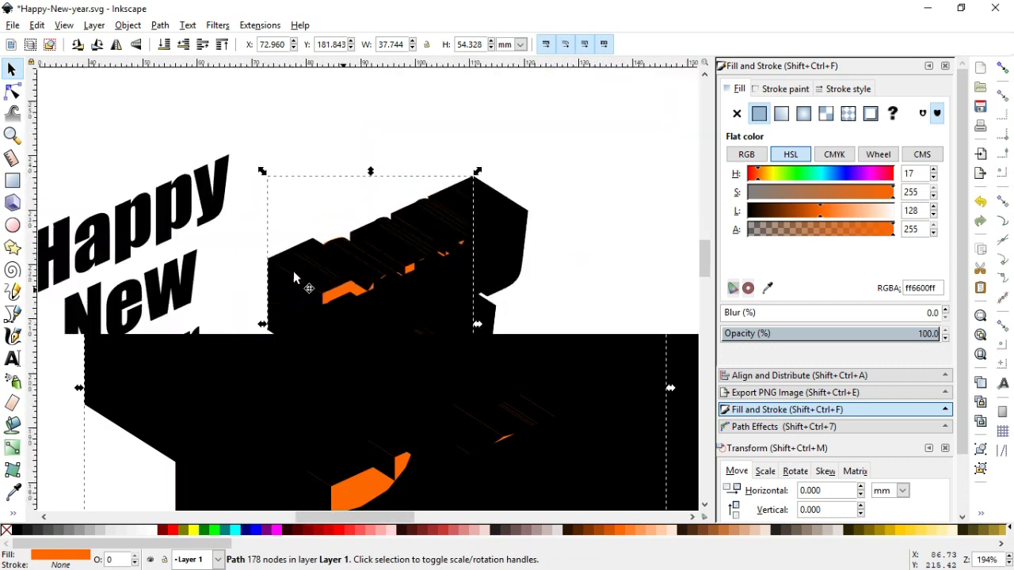
scroll(345, 328, "down", 2)
key("shift+Left")
key("shift+Left")
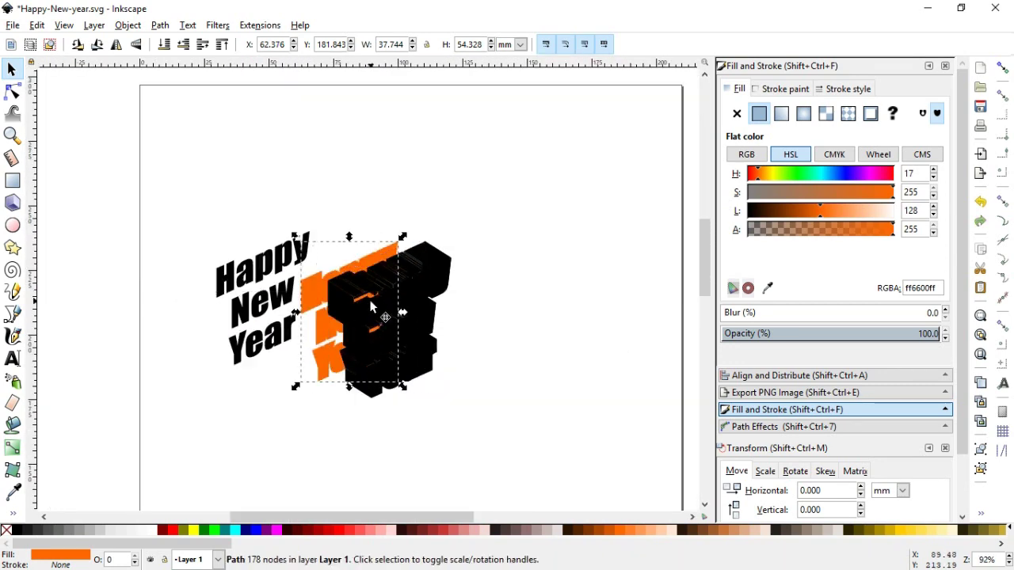
left_click_drag(309, 296, 543, 307)
left_click_drag(472, 206, 319, 440)
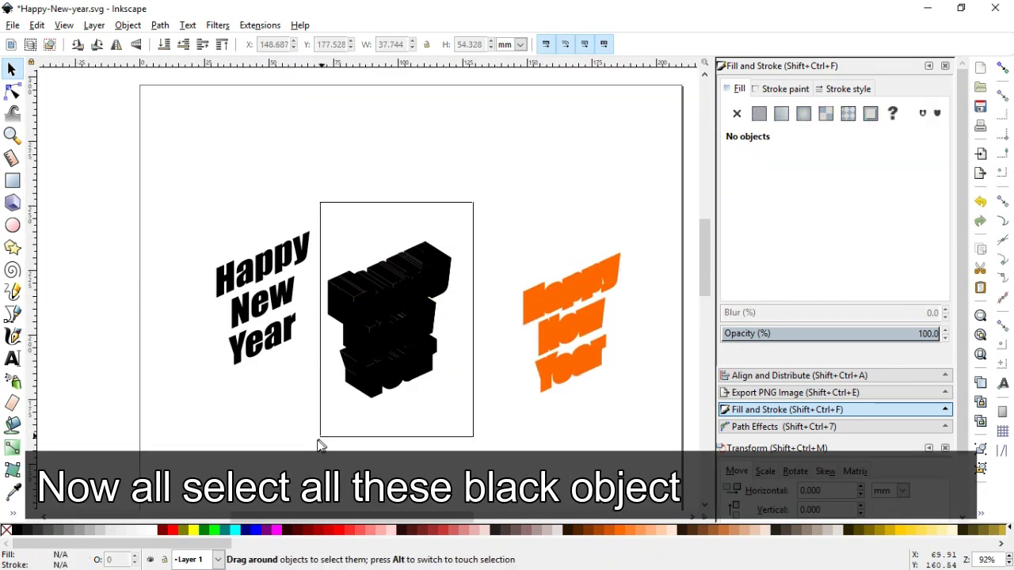
Union the black extrusion pieces into a single path
left_click(167, 32)
left_click(176, 106)
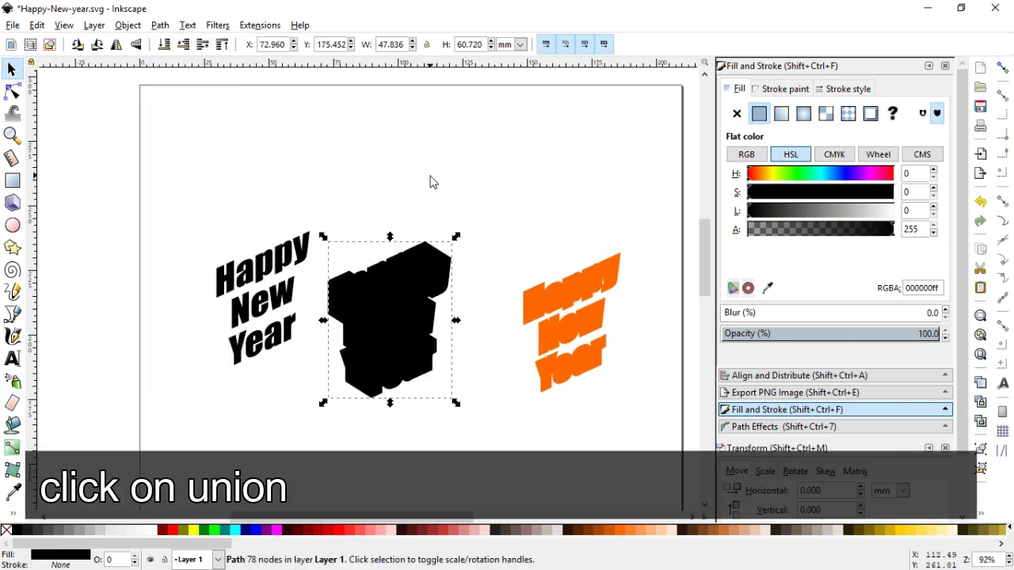
left_click(442, 202)
Raise the orange letter face to the top and lay it over the black extrusion
left_click(540, 307)
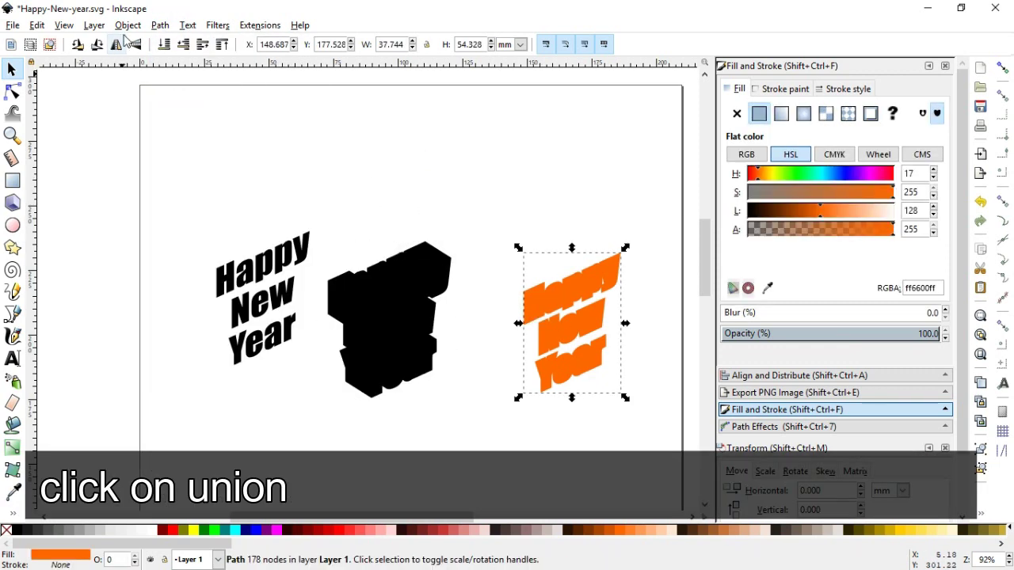
left_click(128, 25)
left_click(151, 292)
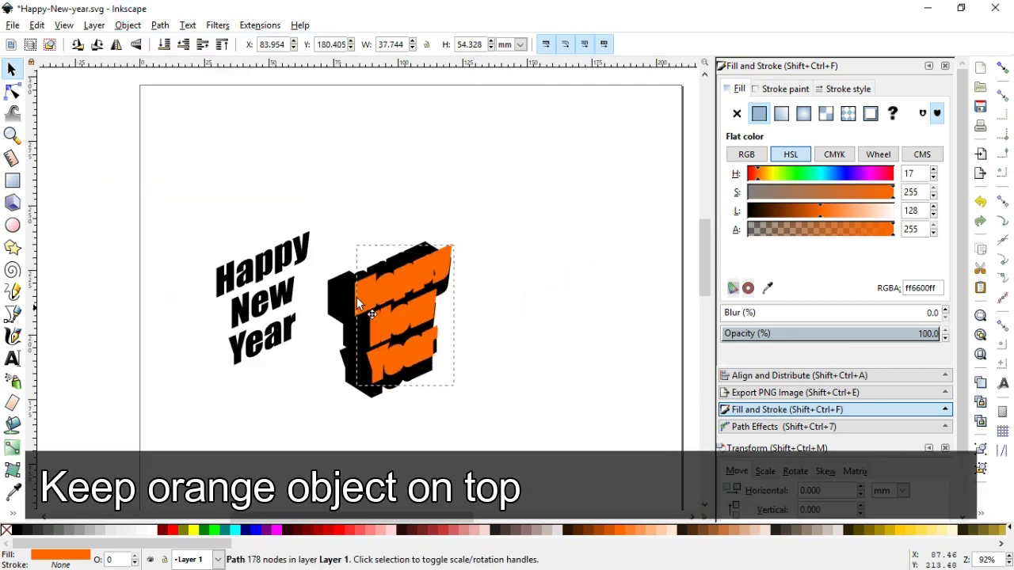
left_click_drag(538, 315, 344, 315)
left_click(493, 325)
Zoom in on the lettering, save the document, and select the black extrusion
key("z")
left_click_drag(319, 261, 492, 400)
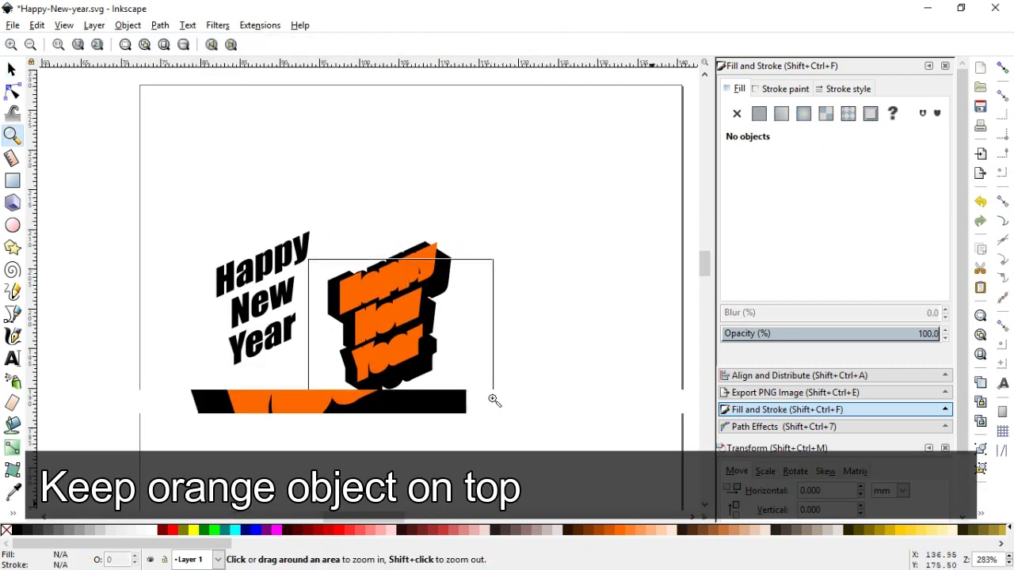
left_click(12, 70)
key("ctrl+s")
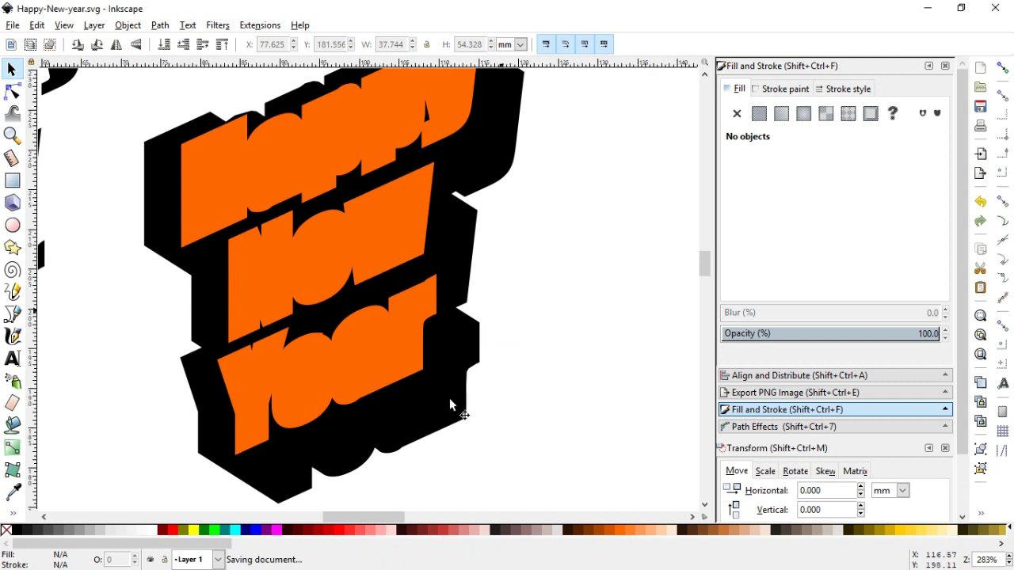
left_click(449, 398)
left_click_drag(206, 543, 986, 559)
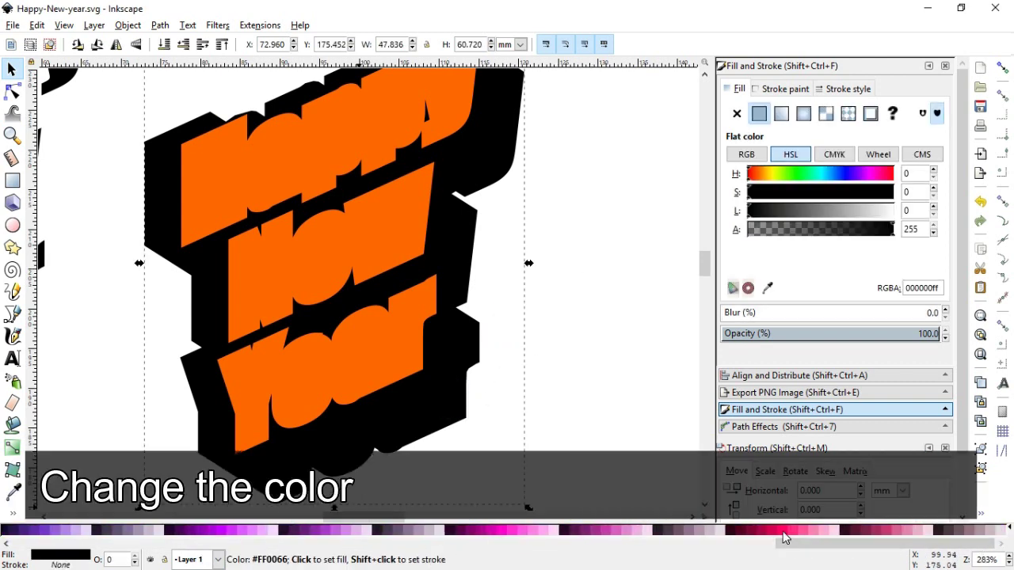
Colour the extrusion dark maroon and realign the orange face over it
left_click(738, 530)
left_click(554, 388)
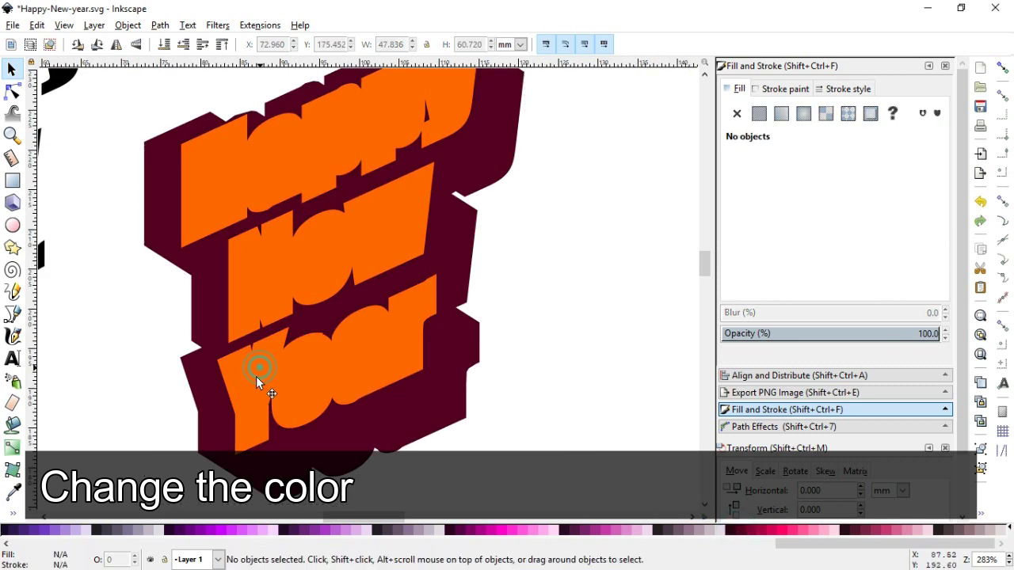
left_click_drag(256, 376, 224, 384)
left_click(553, 357)
Make the letter face pink #D40055 and zoom out to the whole artwork
left_click(229, 407)
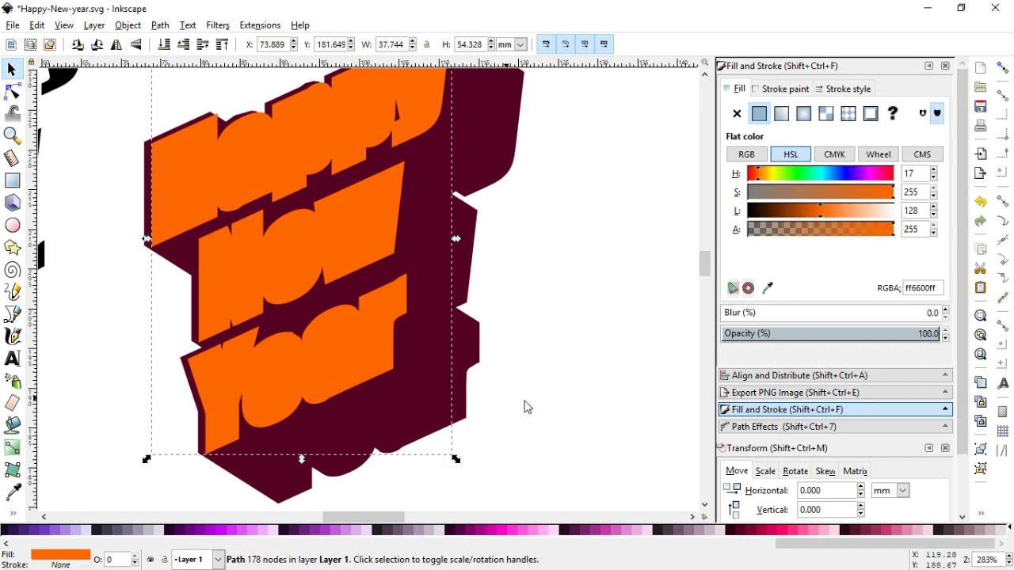
left_click(767, 536)
left_click(775, 537)
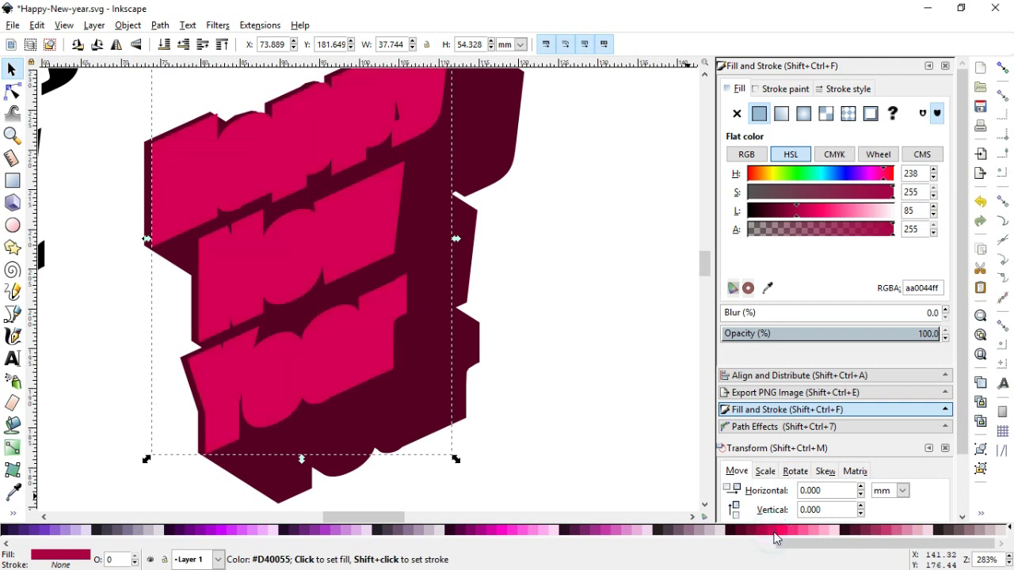
left_click(582, 336)
key("minus")
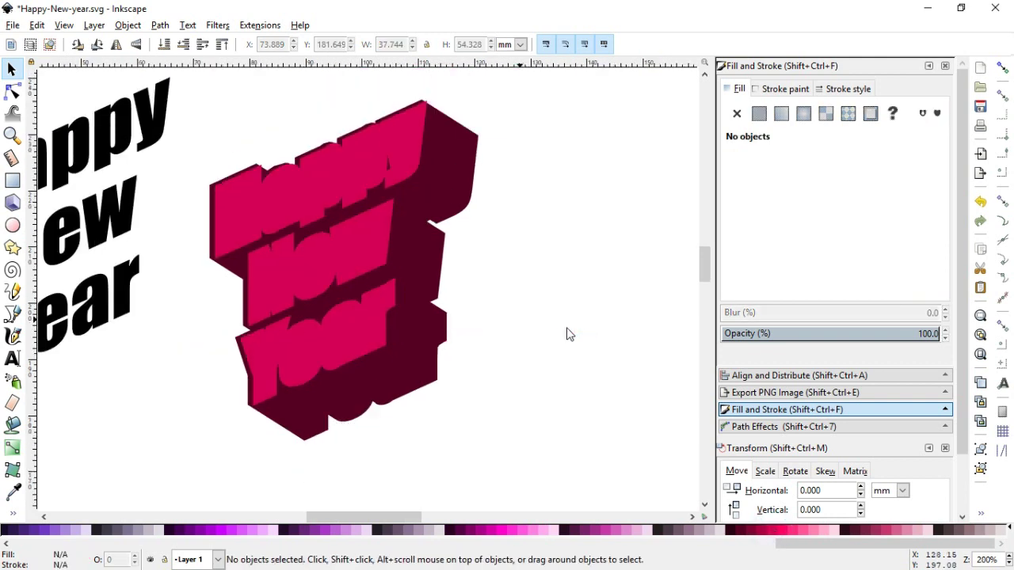
Darken the extrusion to very dark maroon #390017 with the Lightness slider
left_click(428, 360)
left_click_drag(772, 219, 766, 219)
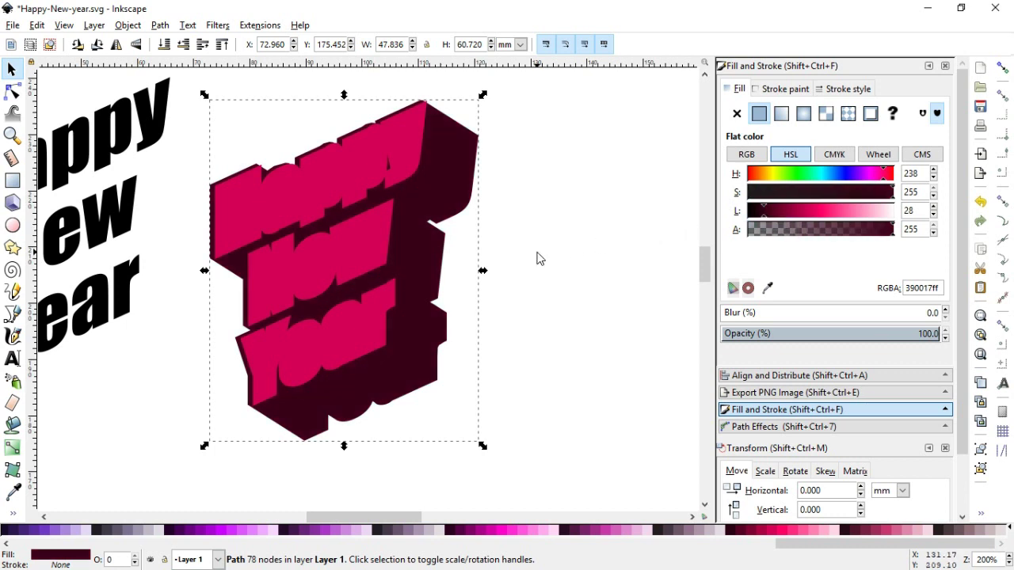
left_click(390, 333)
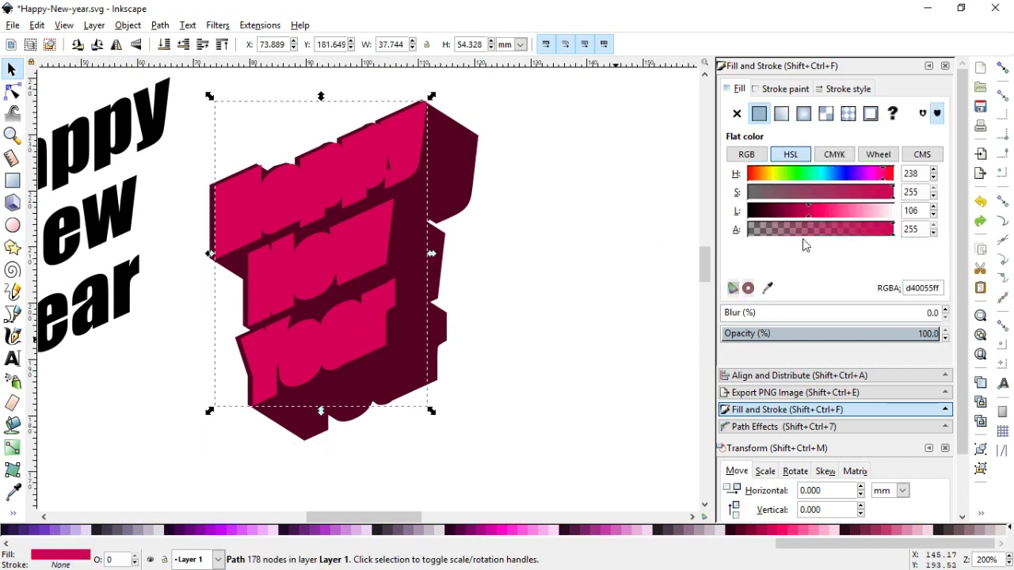
left_click(541, 289)
Bring the Happy New Year text to the front and make it white #FFFFFF
left_click_drag(124, 226, 347, 267)
left_click(128, 25)
left_click(162, 294)
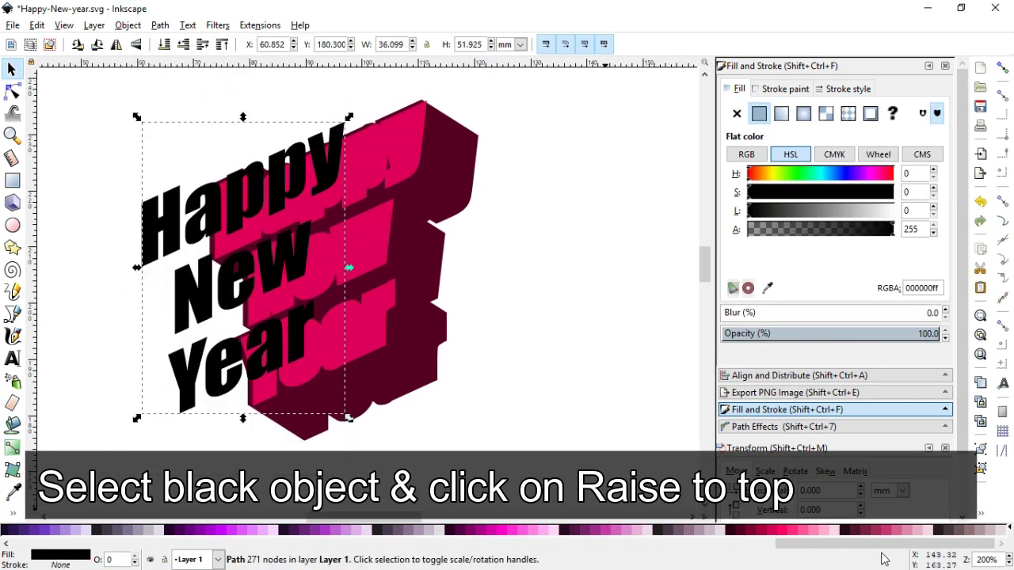
left_click_drag(885, 543, 70, 527)
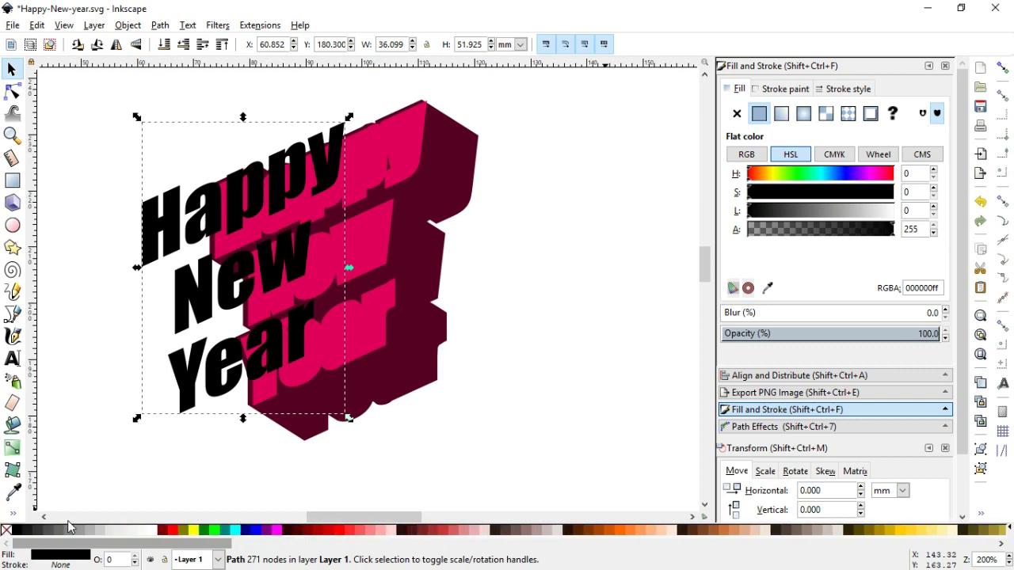
left_click(150, 529)
Line up the white text and pink face so the lettering sits inside the outline
left_click_drag(268, 337, 357, 333)
key("z")
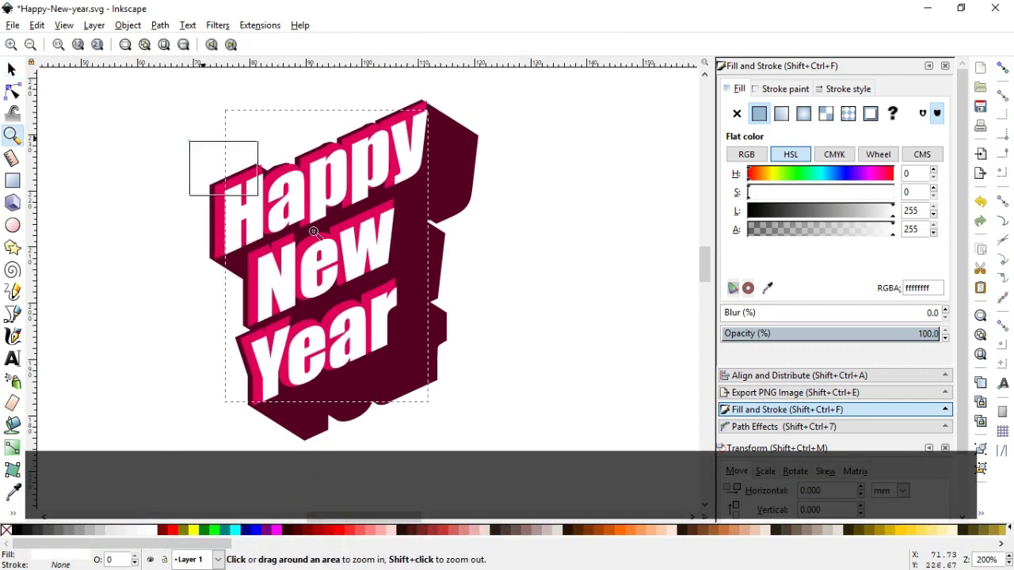
key("s")
mouse_move(314, 232)
left_mouse_down()
mouse_move(258, 195)
mouse_move(242, 159)
left_mouse_up()
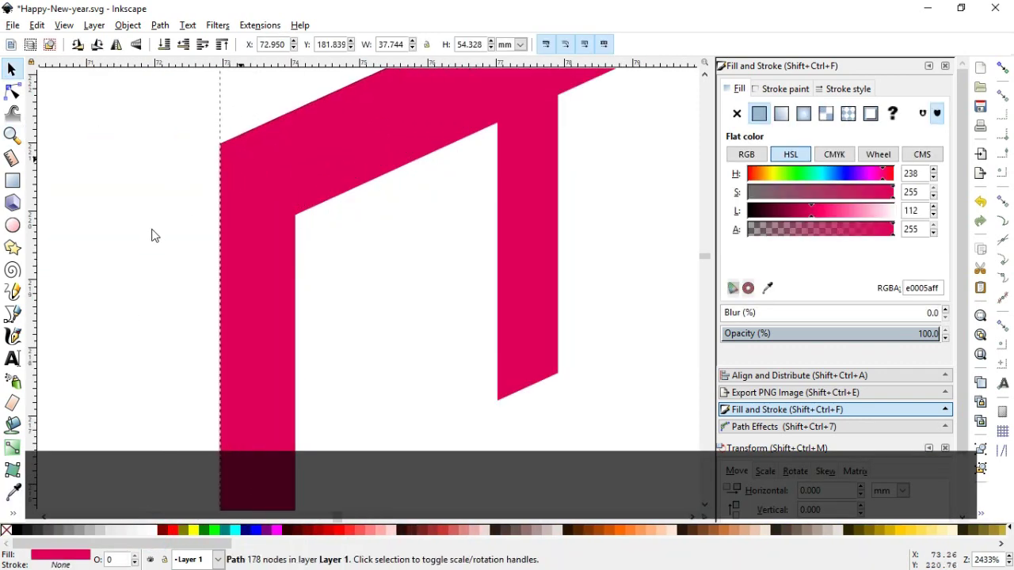
left_click(340, 283)
scroll(340, 280, "down", 2)
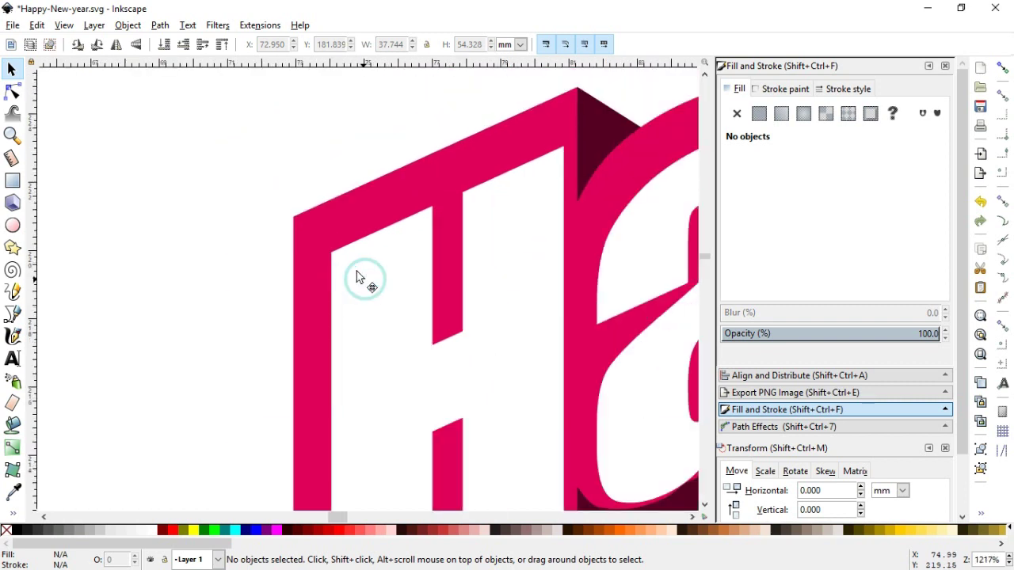
left_click_drag(356, 276, 347, 271)
left_click(152, 273)
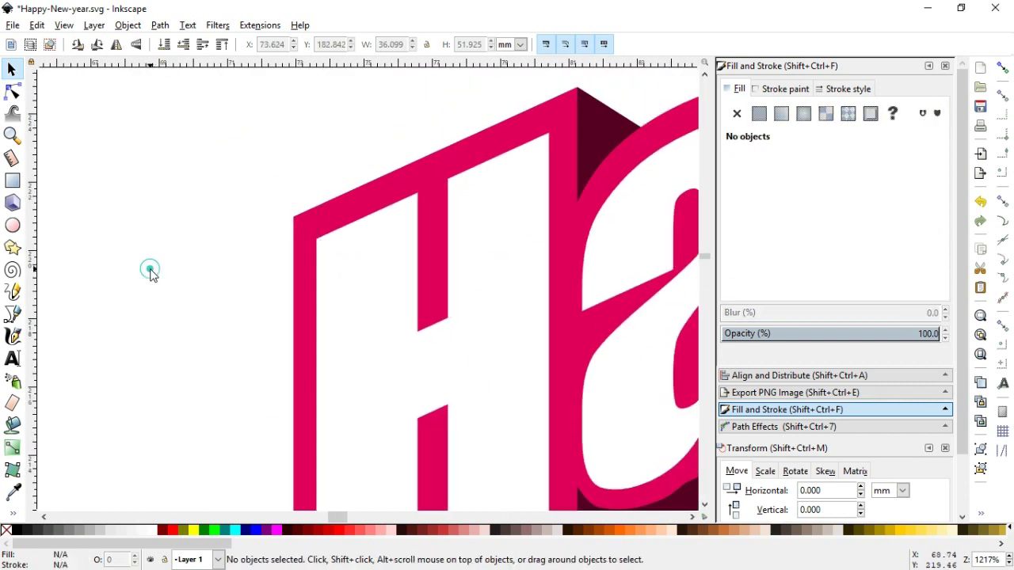
scroll(152, 273, "down", 1)
scroll(152, 273, "down", 2)
scroll(152, 273, "down", 2)
Zoom out and save the finished artwork as Happy-New-year.svg
scroll(177, 277, "down", 1)
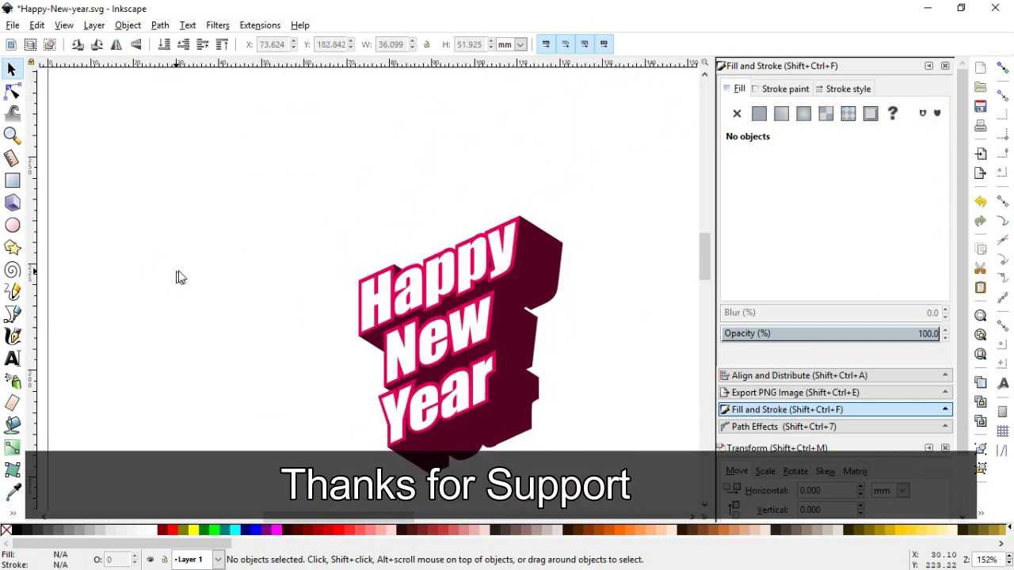
scroll(702, 266, "down", 2)
key("z")
key("ctrl+s")
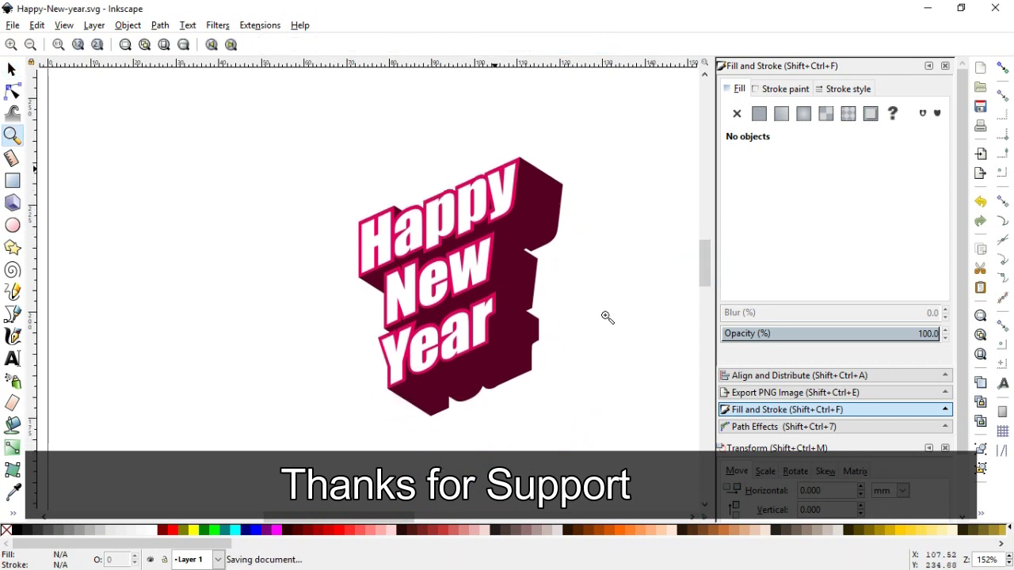